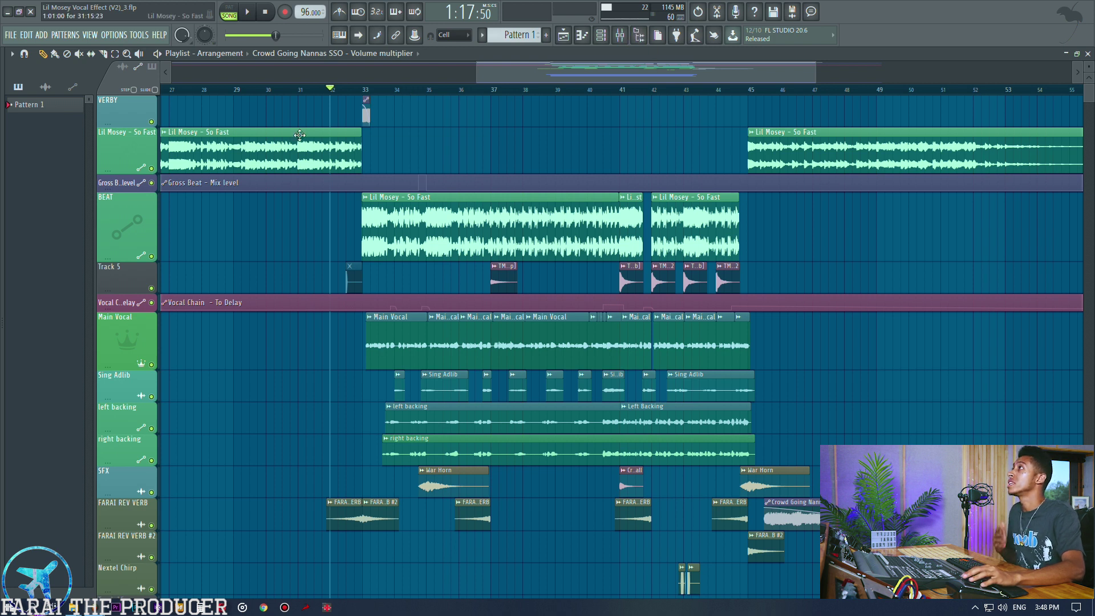
- Stop playback, check insert 4 Vocal Chain's effects in the Mixer, and return to the Playlist
key(space)
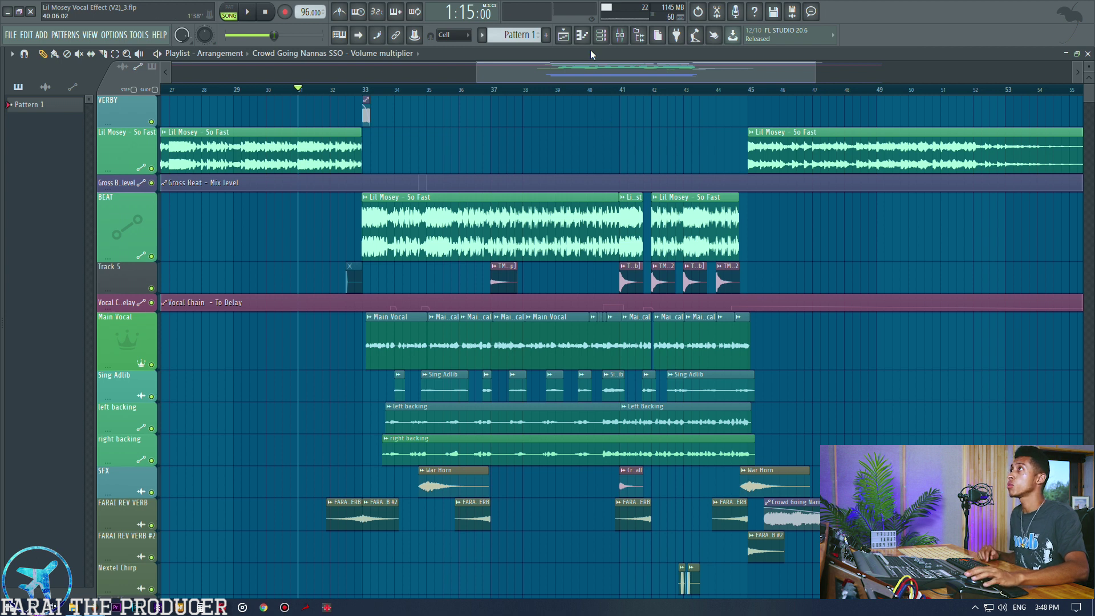
click(619, 38)
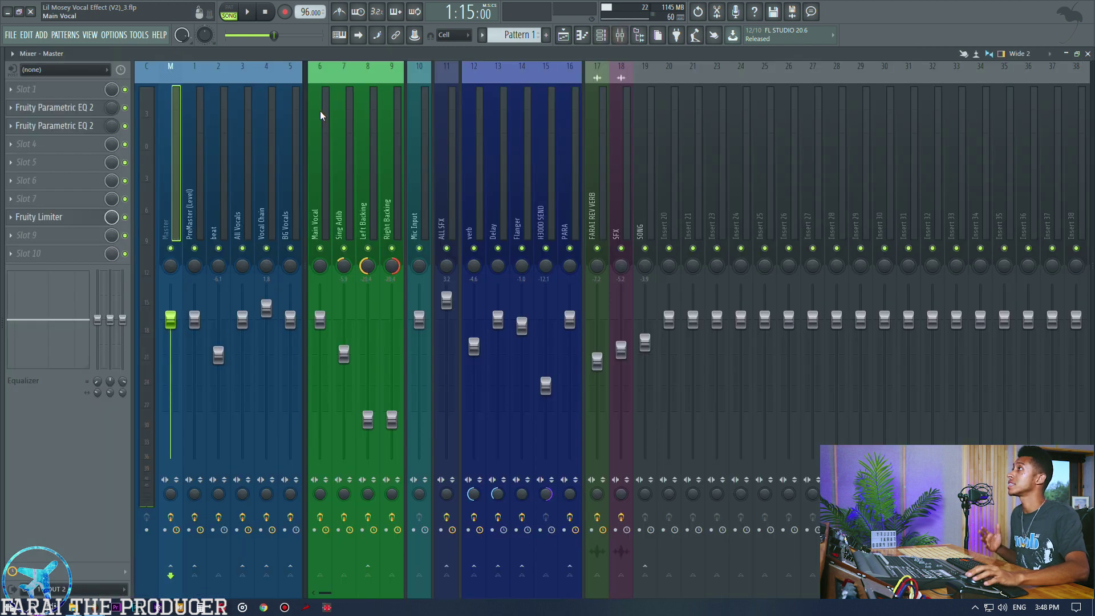
click(274, 165)
click(563, 35)
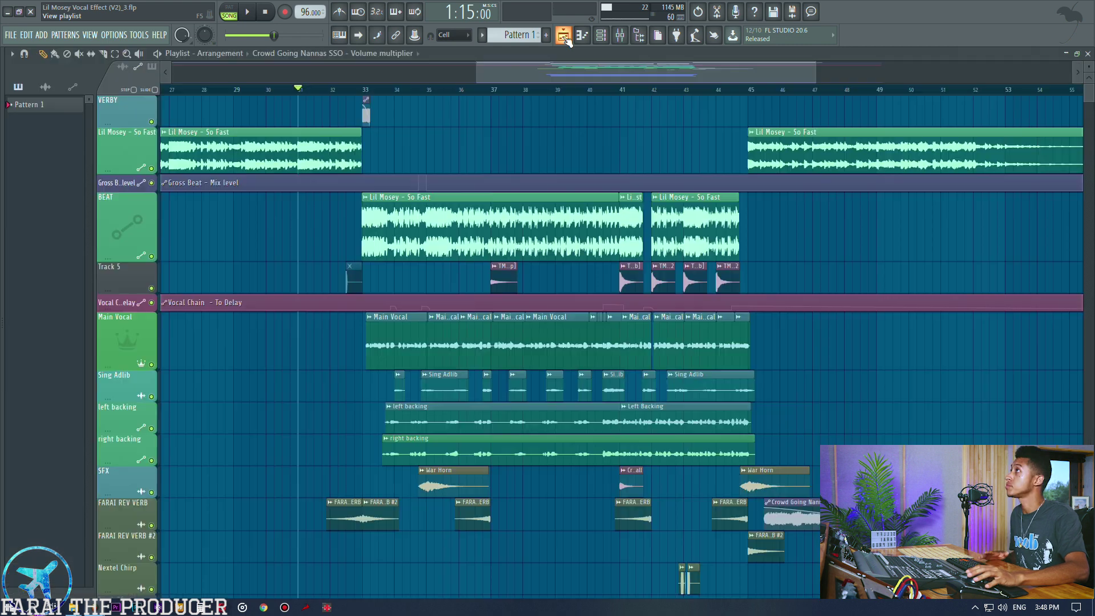
- Play the song, switching between Mixer and Playlist, and end on the Vocal Chain mixer view
key(space)
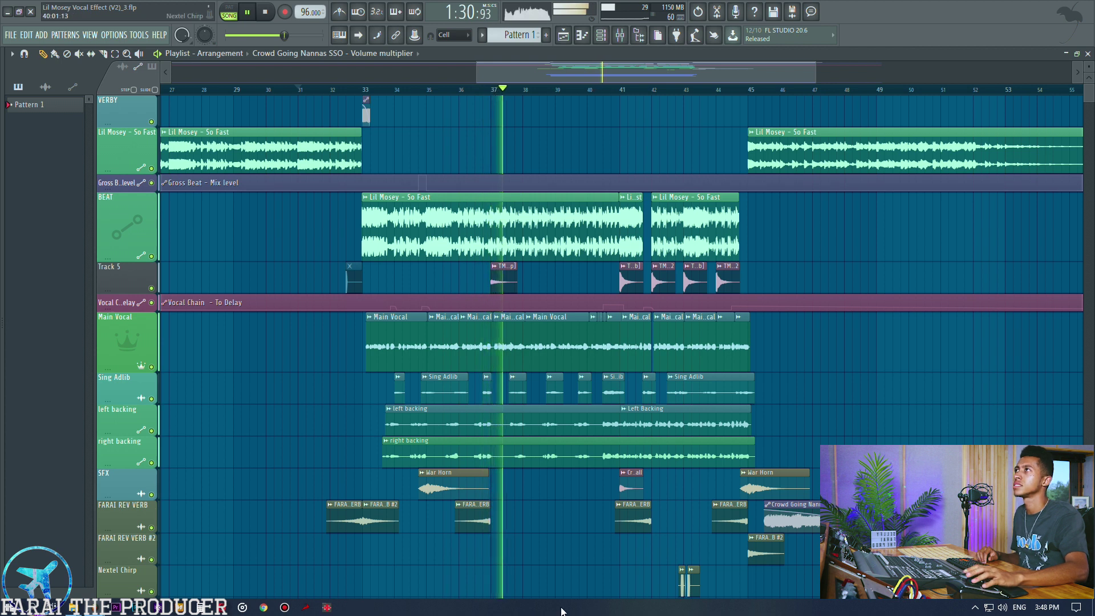
click(630, 39)
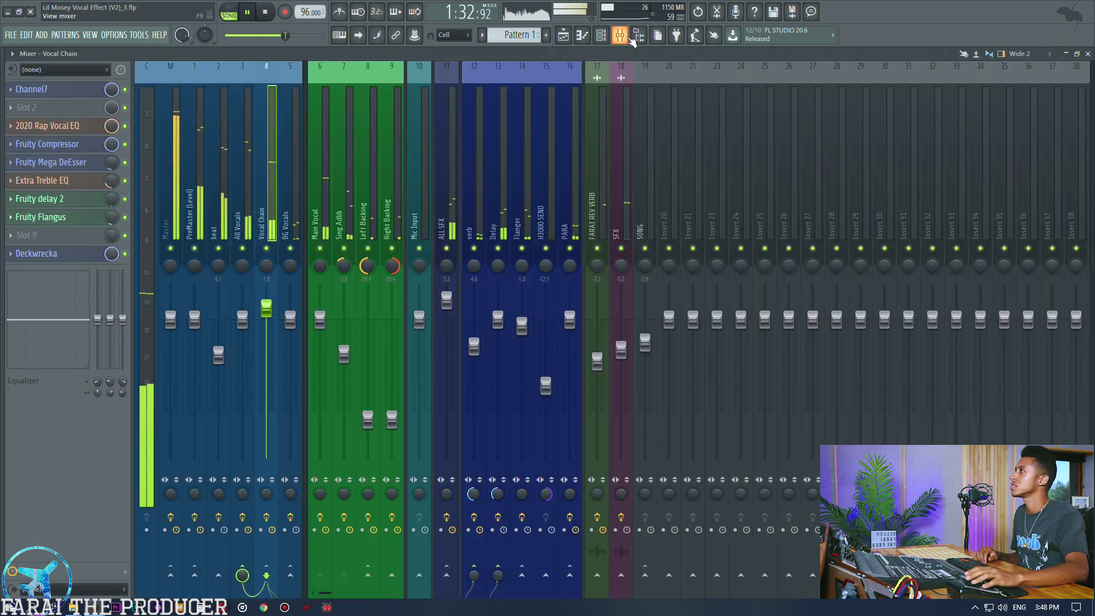
click(565, 35)
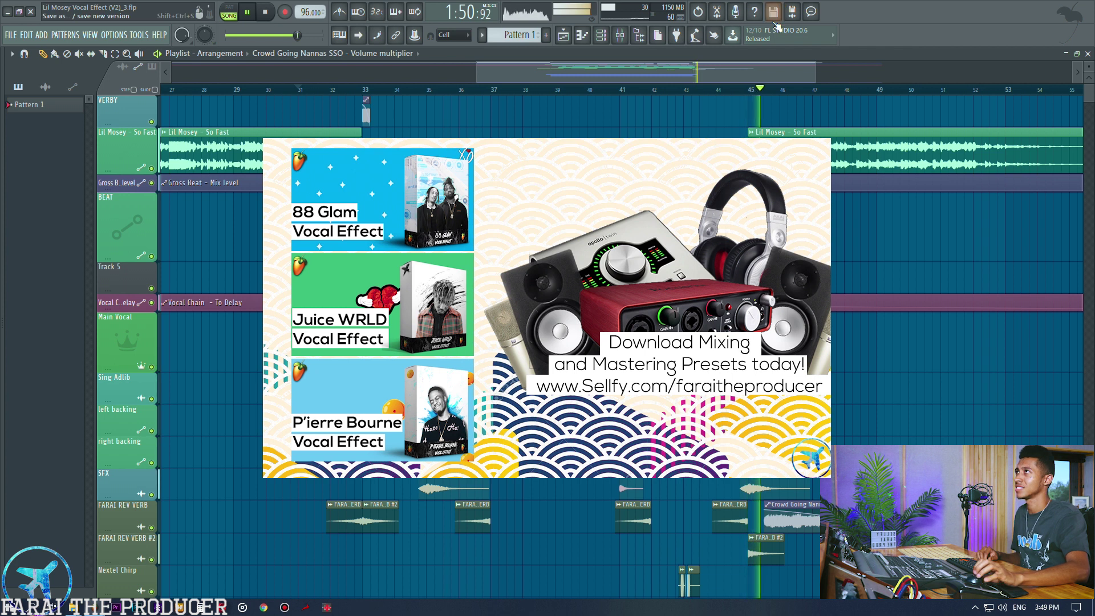
click(626, 36)
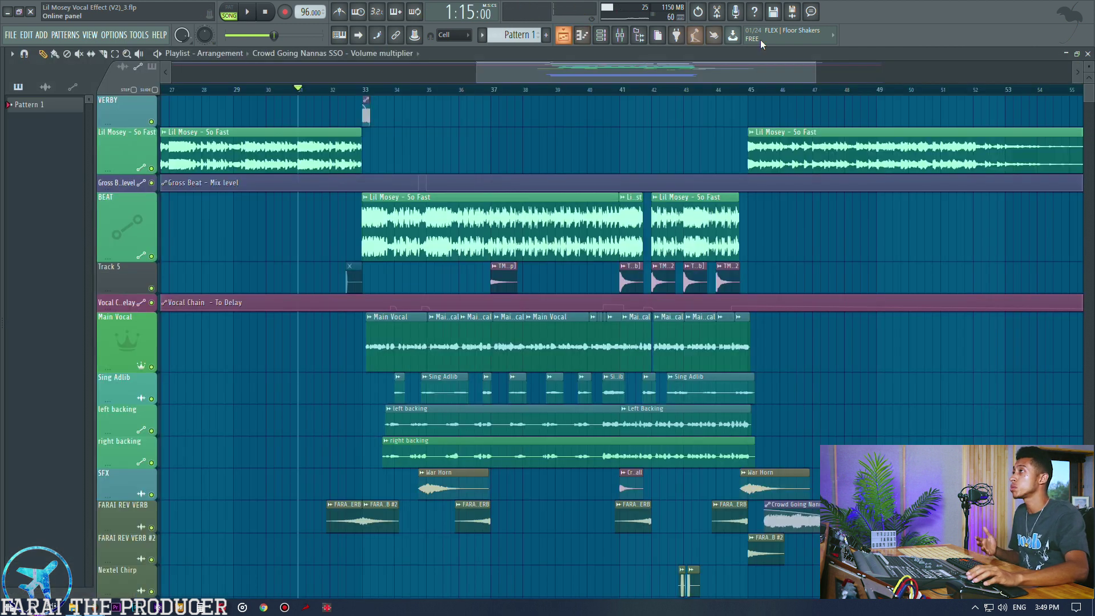
click(563, 36)
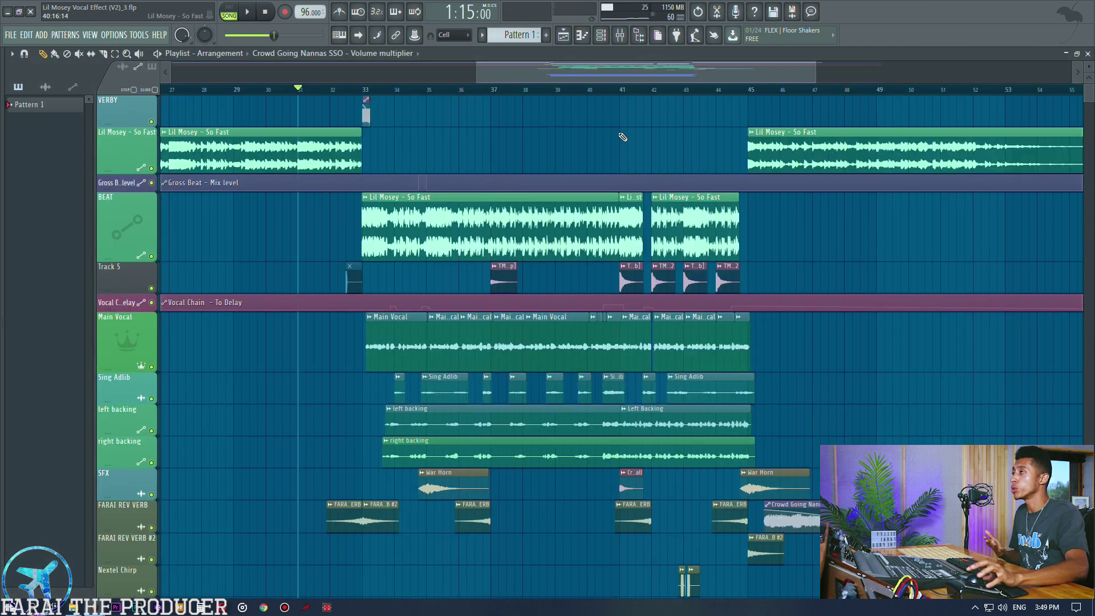
click(376, 89)
scroll(375, 88, up, 3)
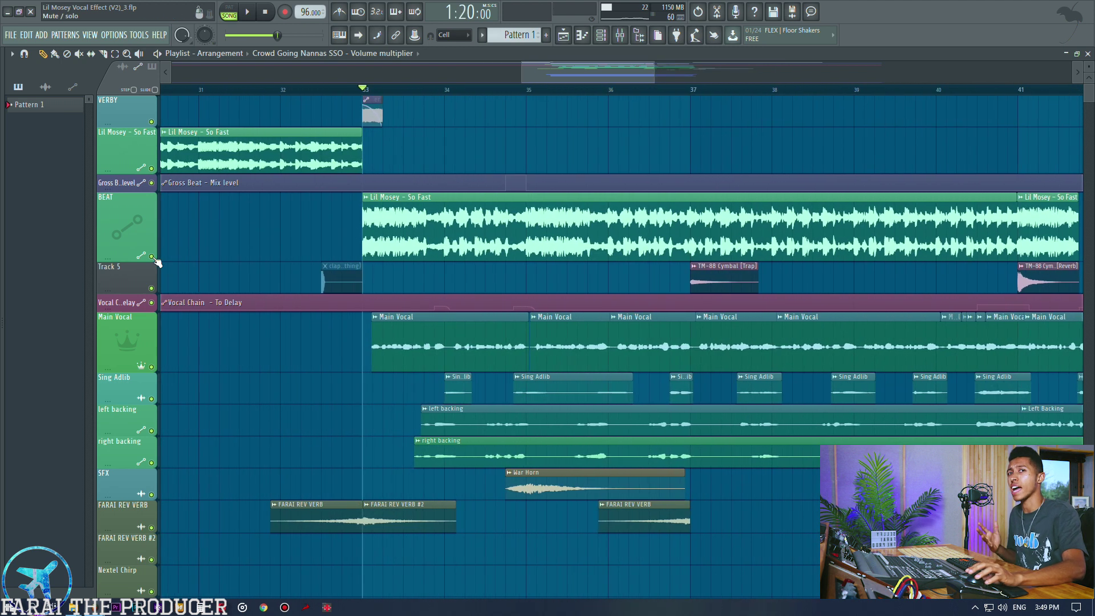
key(space)
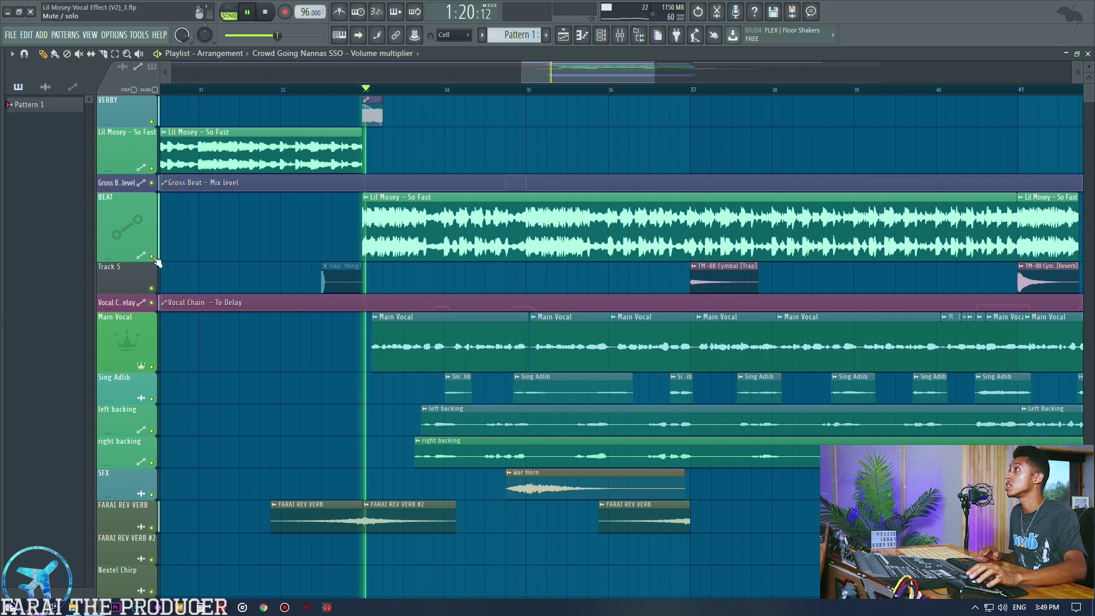
right_click(151, 256)
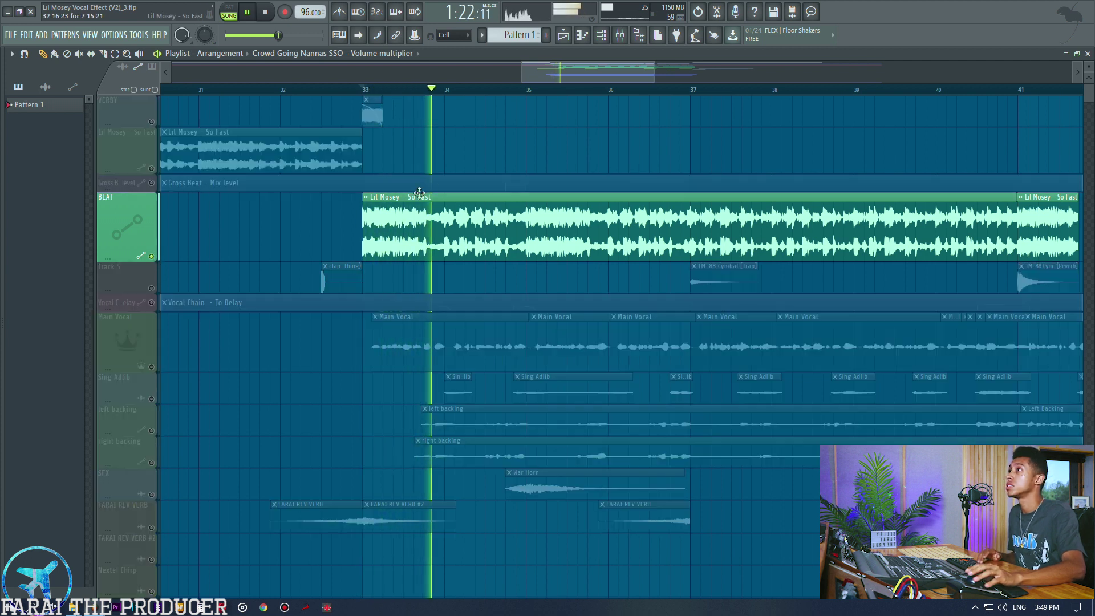
key(space)
scroll(822, 88, down, 3)
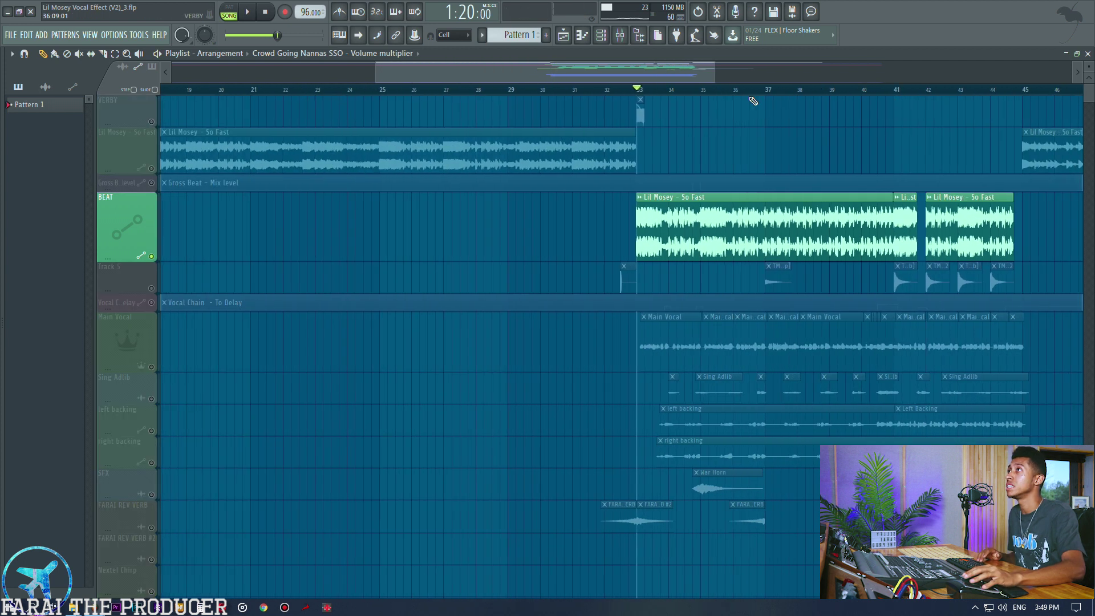
click(770, 92)
key(space)
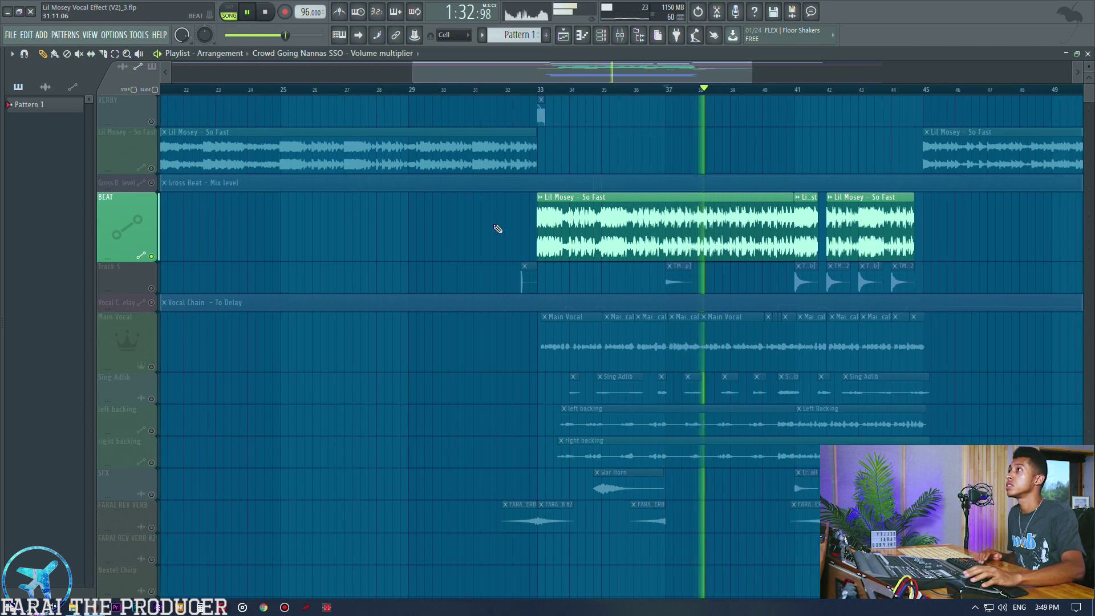
key(space)
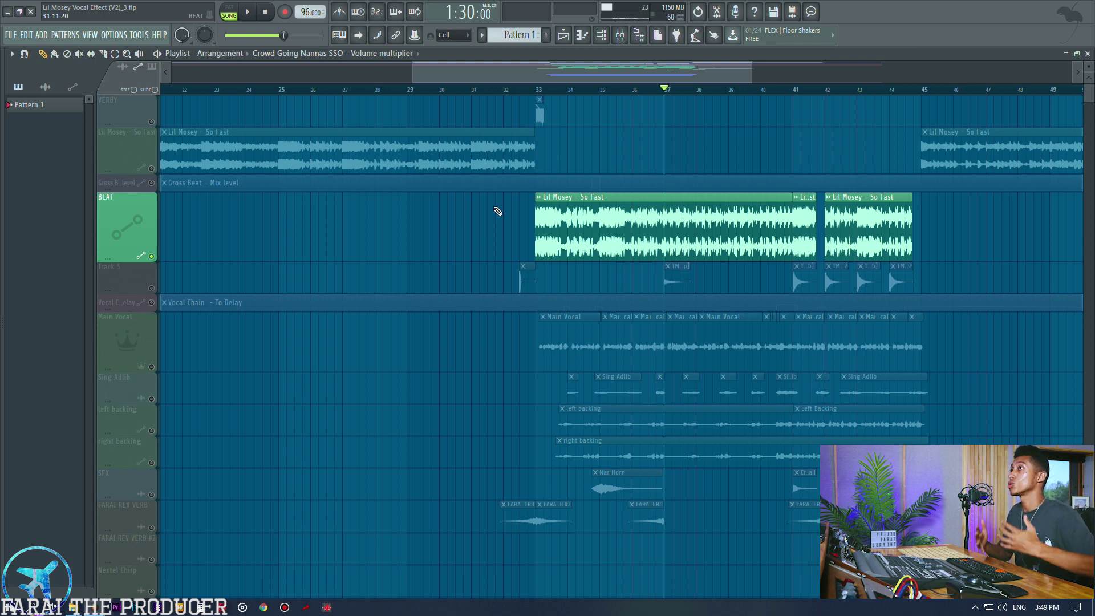
right_click(152, 256)
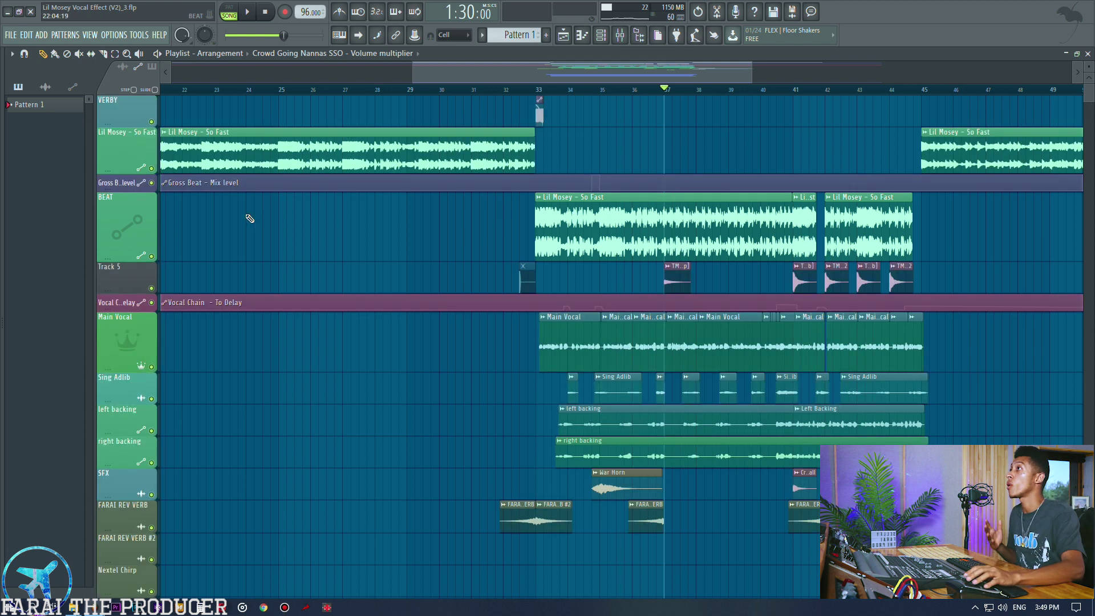
click(522, 90)
click(620, 35)
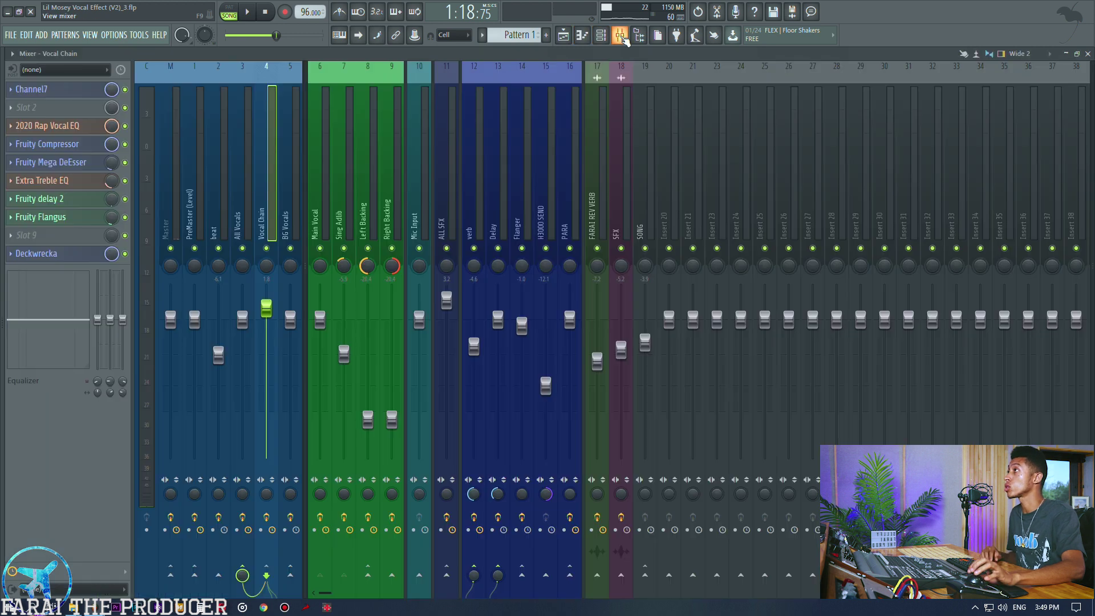
click(319, 125)
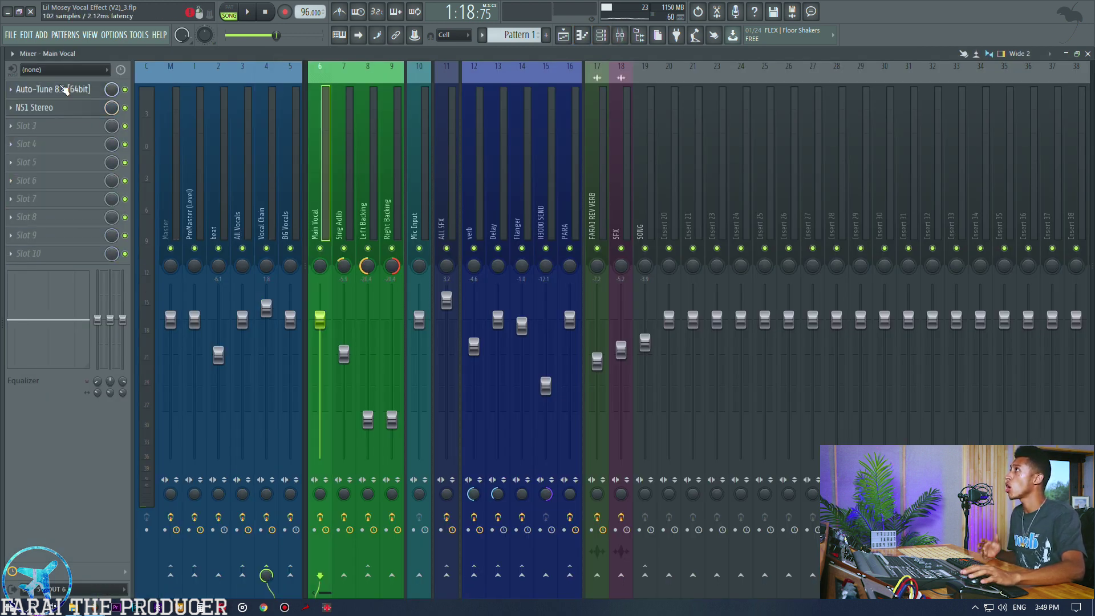
click(64, 90)
drag(465, 131, 702, 135)
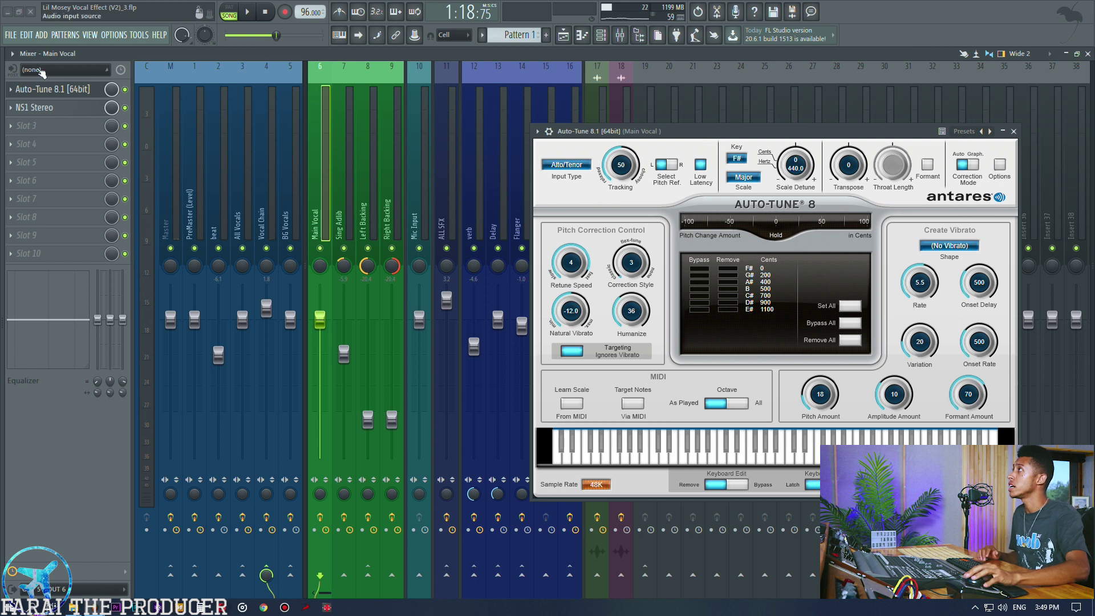
click(57, 89)
click(59, 108)
click(60, 110)
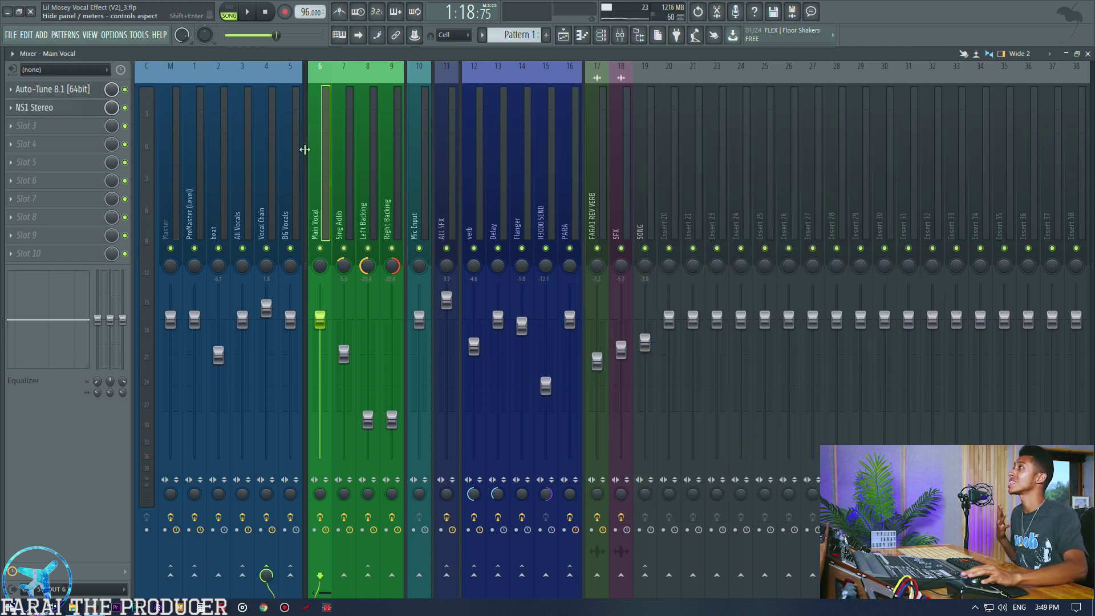
click(271, 169)
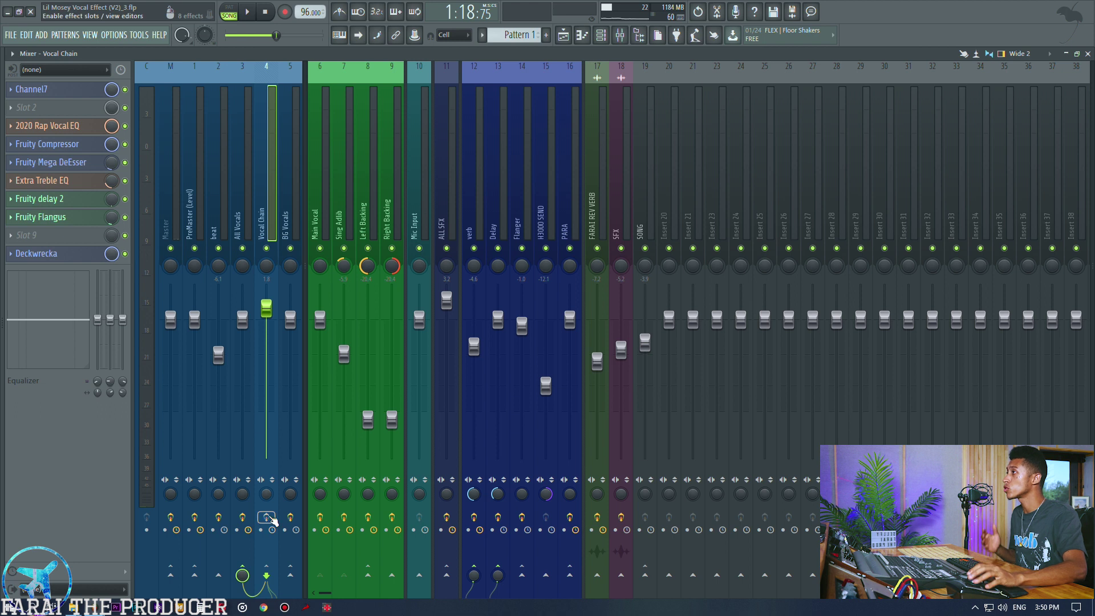
click(563, 35)
key(space)
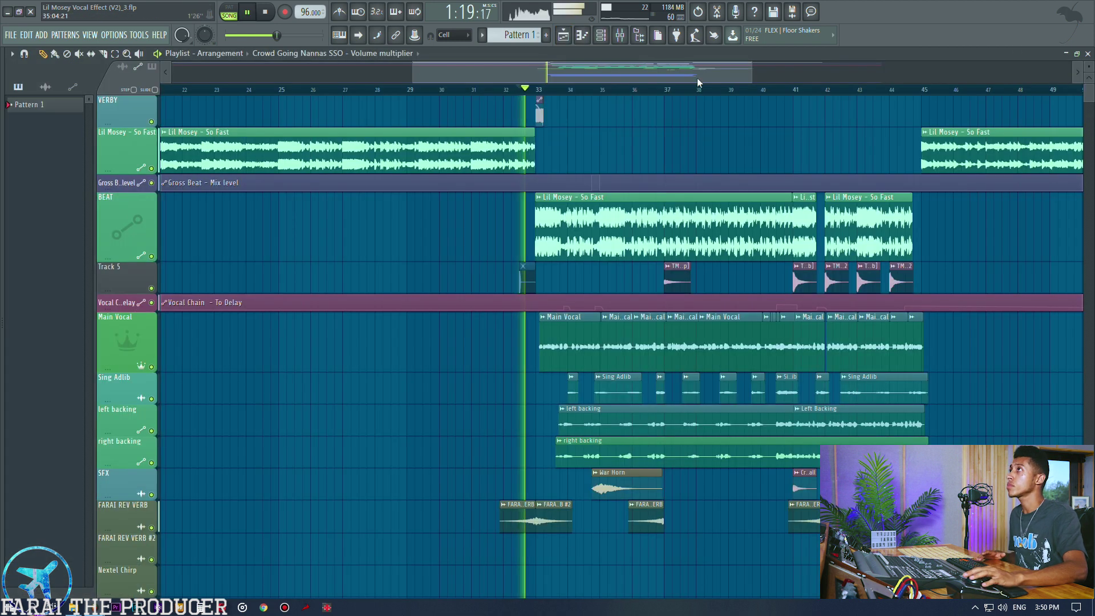
key(F9)
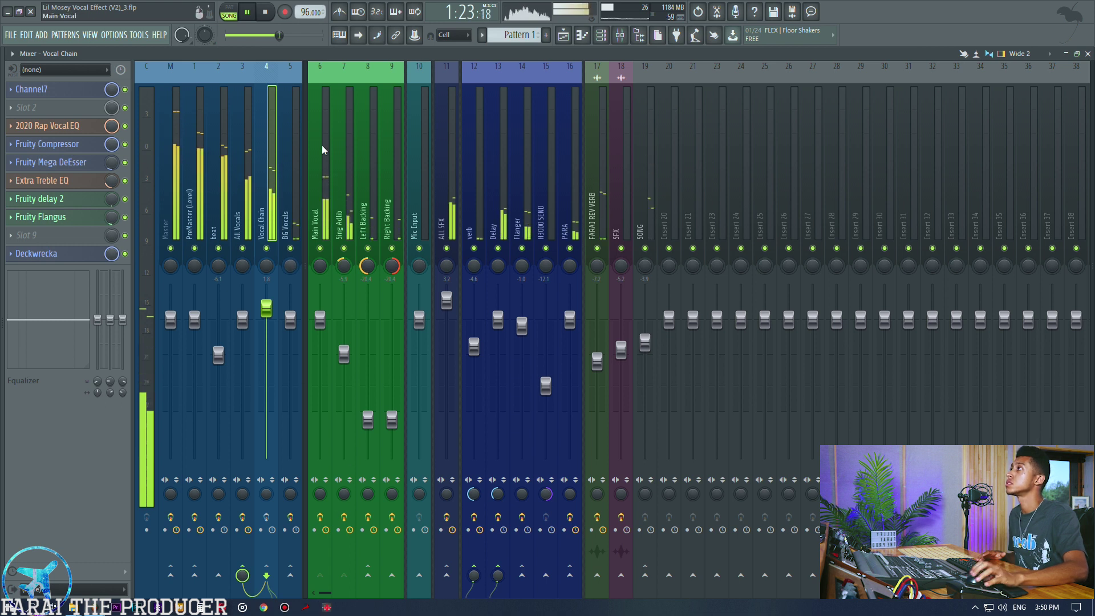
key(space)
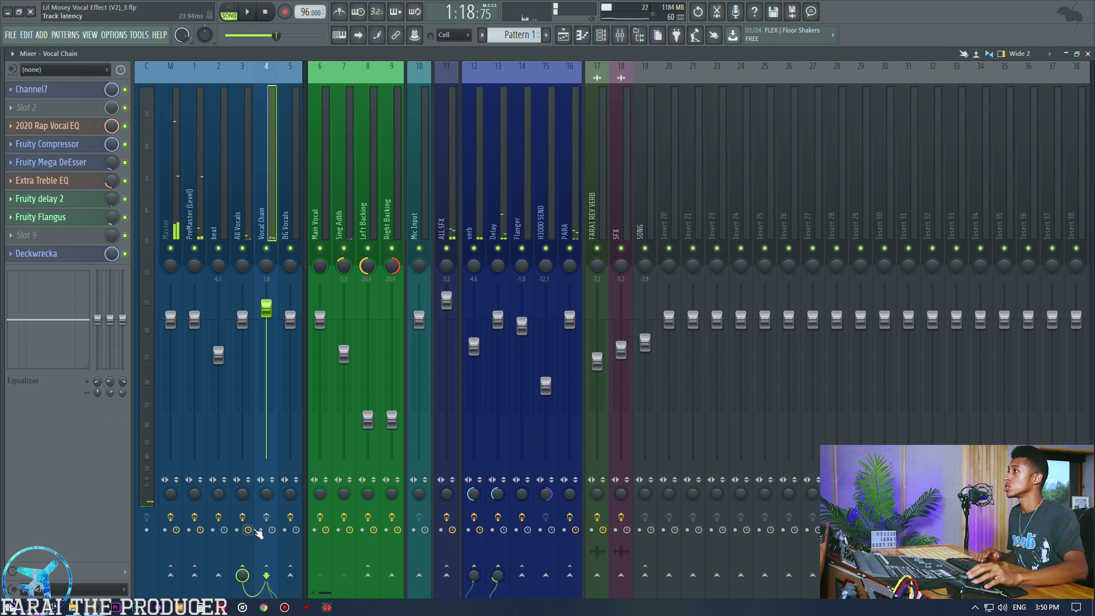
key(space)
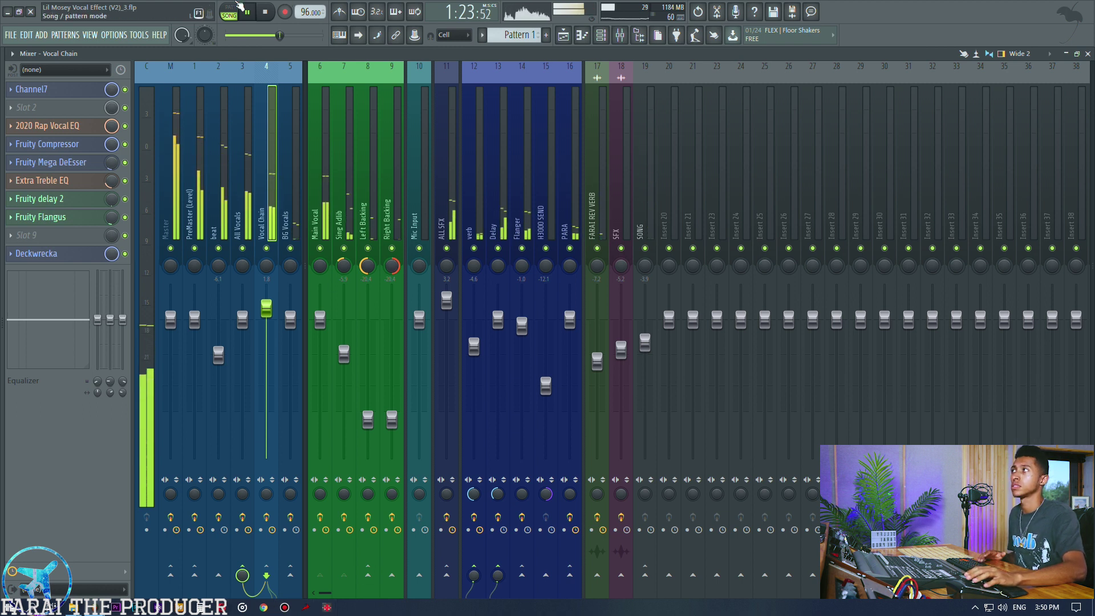
key(space)
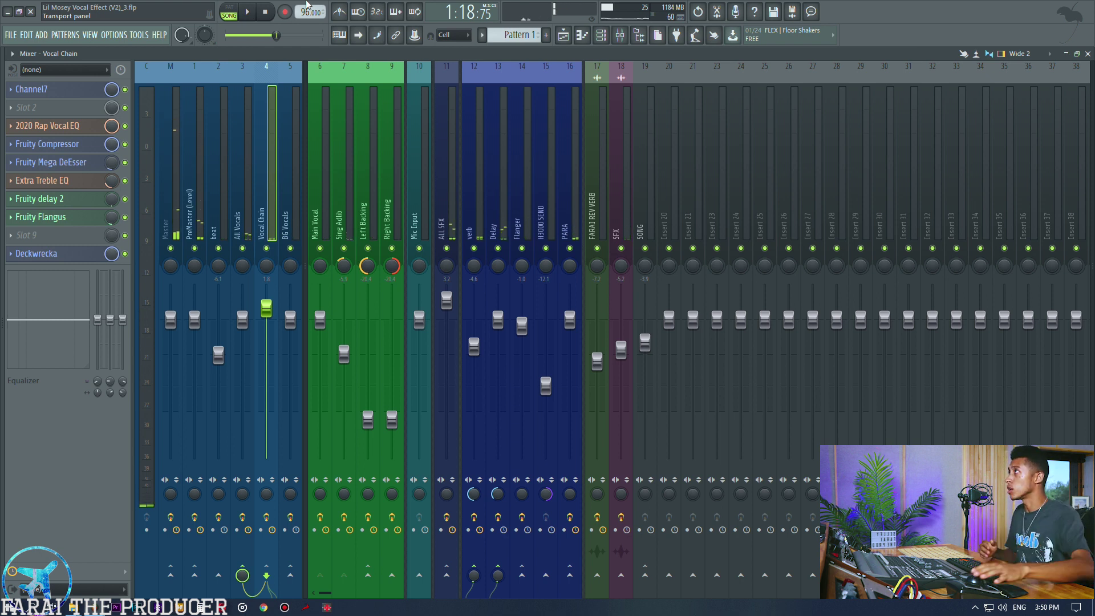
- Move the Vocal Chain's Channel7 window up and right, then show and hide its settings strip
click(69, 99)
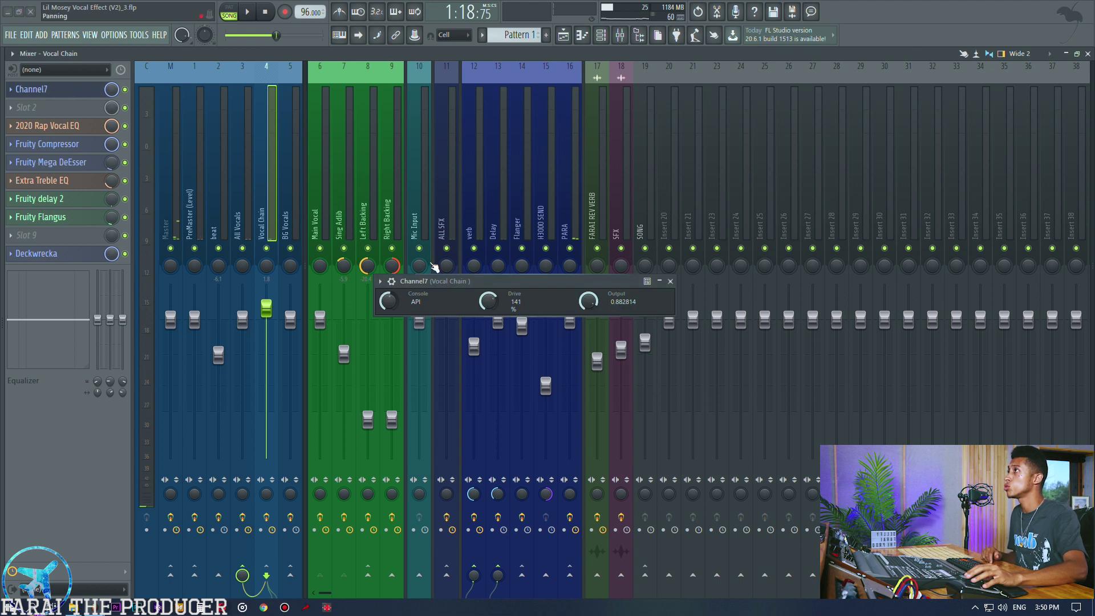
drag(448, 281, 710, 114)
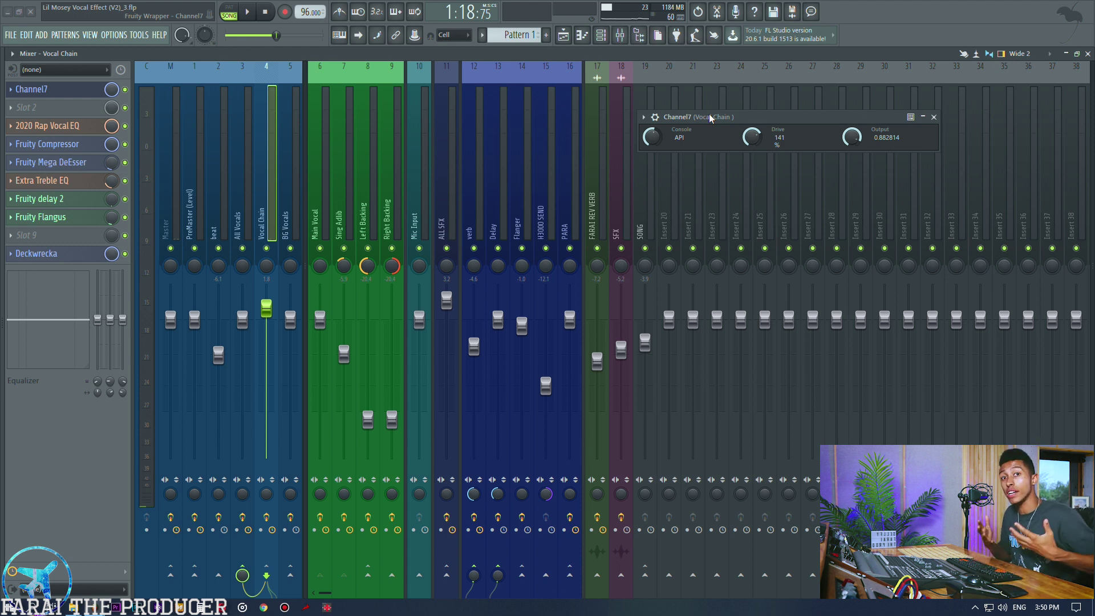
drag(710, 118, 704, 112)
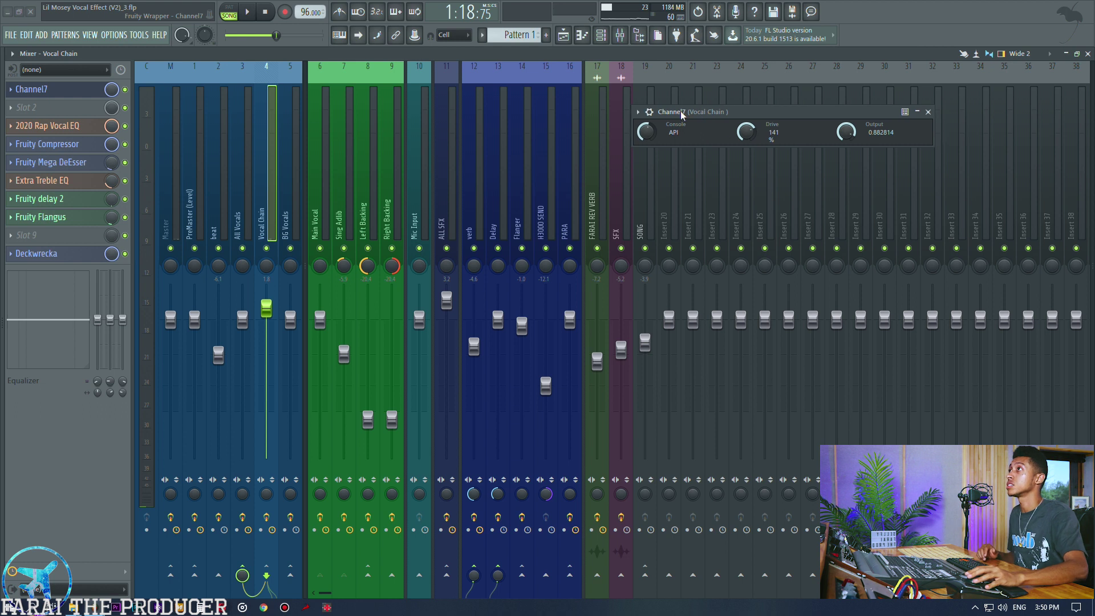
click(650, 113)
click(650, 112)
click(655, 113)
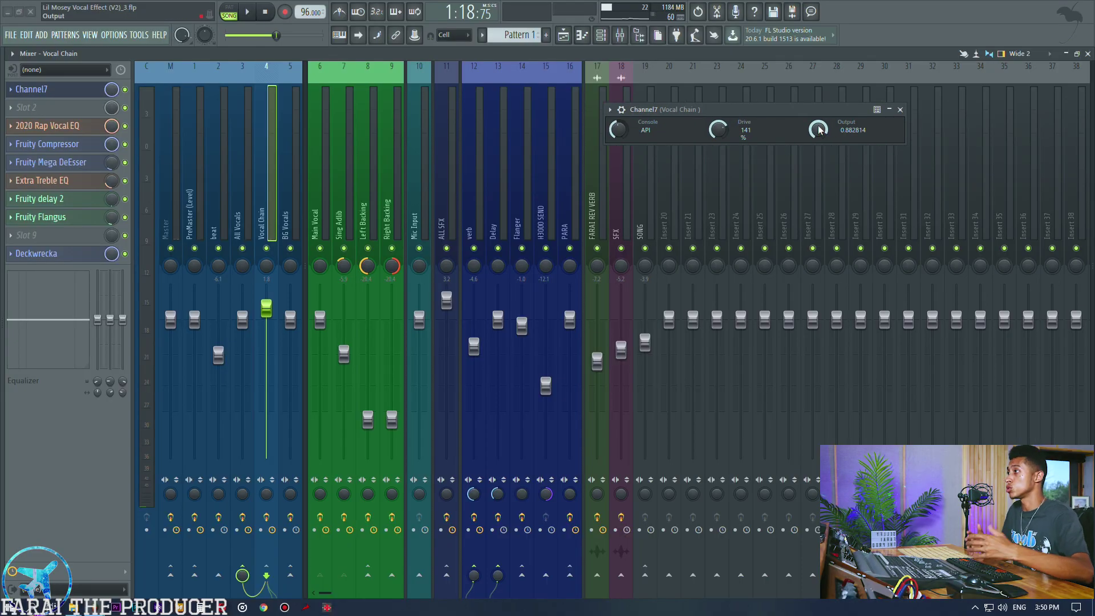
click(88, 94)
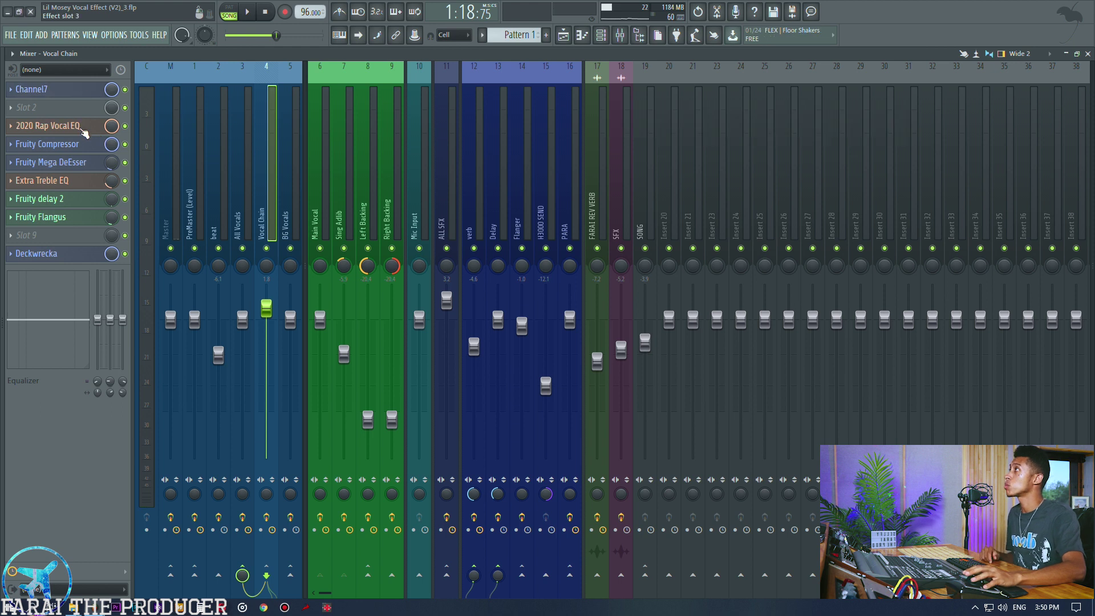
click(87, 127)
drag(651, 153, 713, 122)
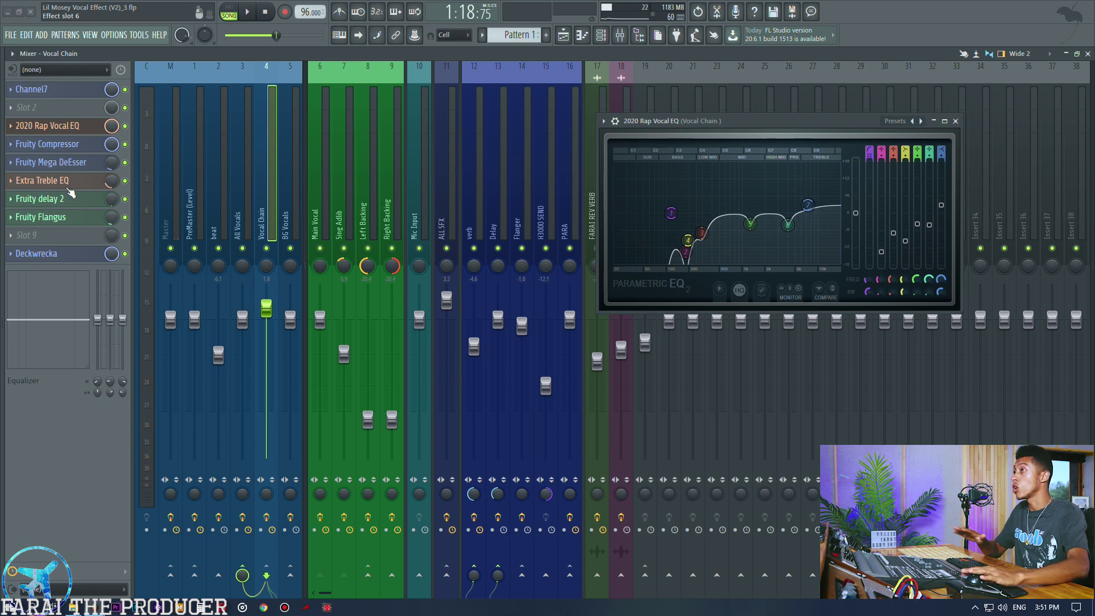
click(57, 125)
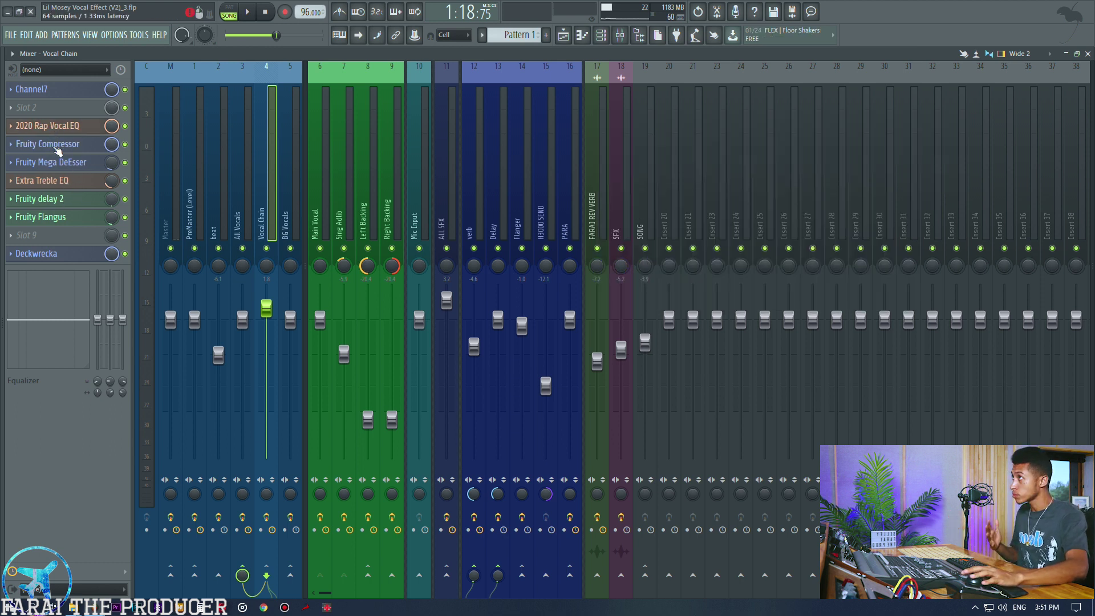
click(57, 144)
drag(653, 174, 530, 170)
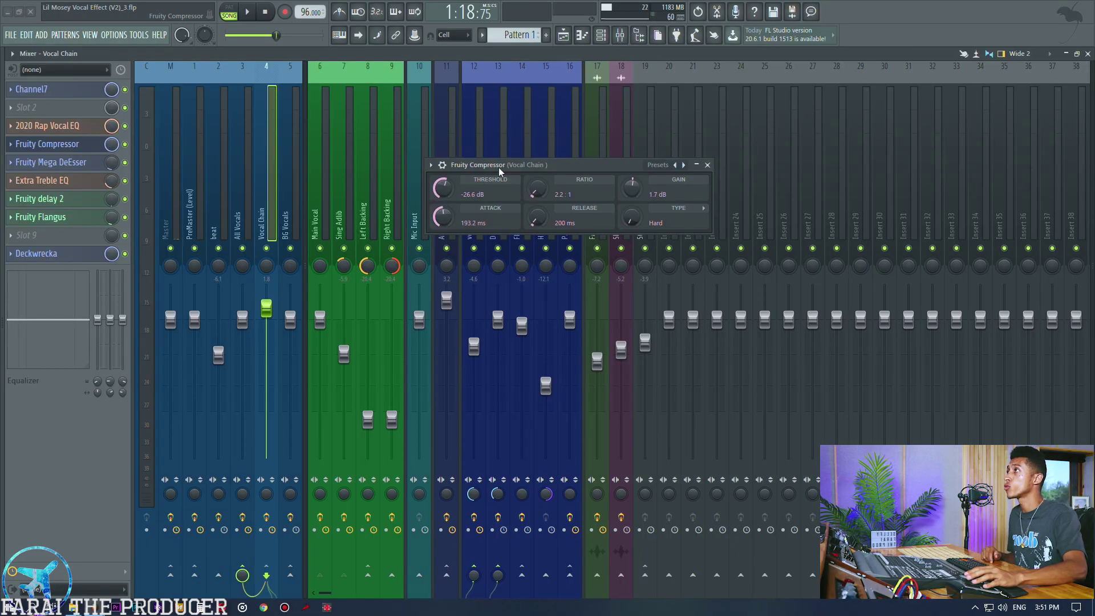
drag(498, 166, 501, 170)
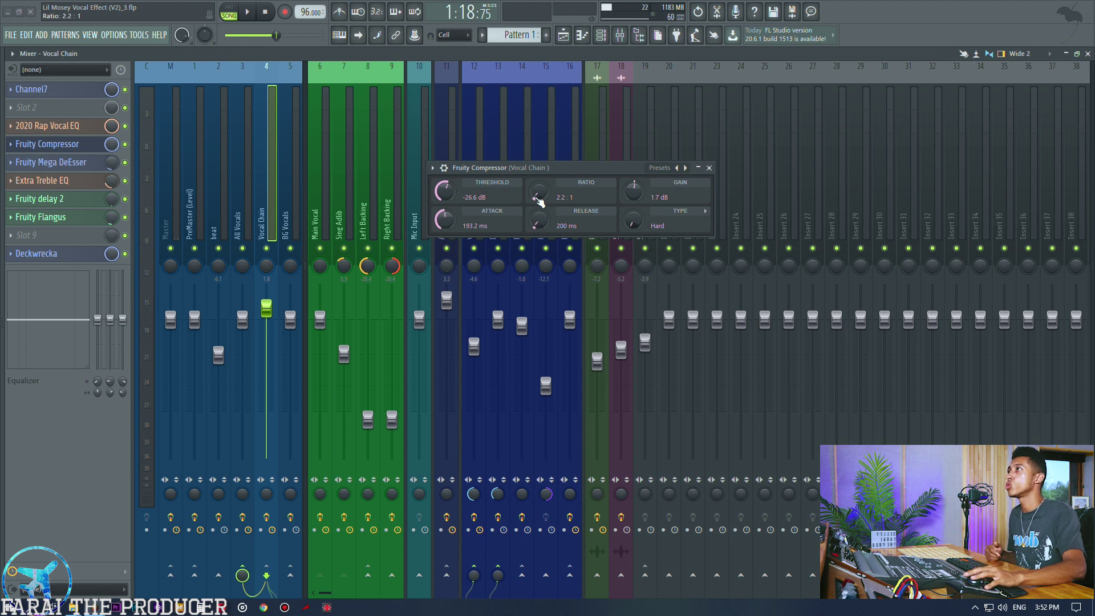
mouse_move(537, 168)
mouse_down()
mouse_move(512, 167)
mouse_move(523, 167)
mouse_up()
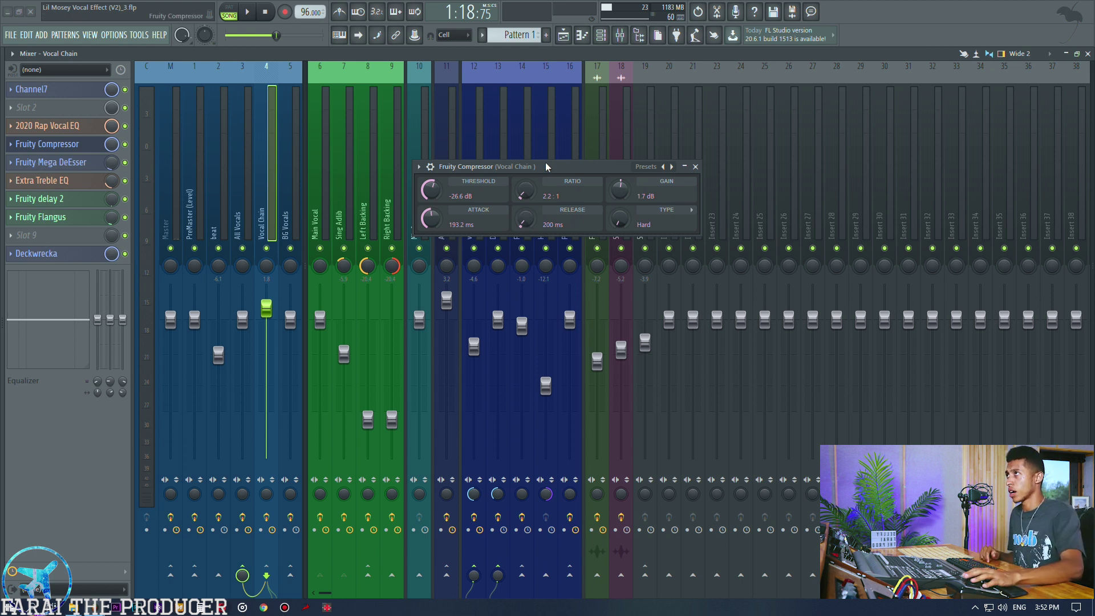
drag(546, 162, 563, 164)
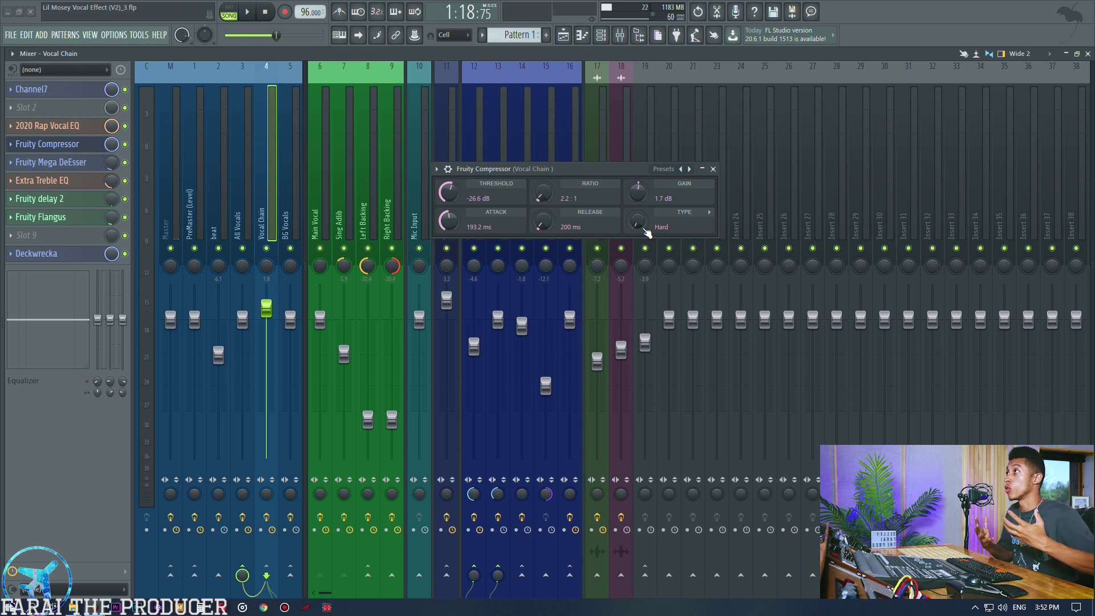
- Open the Vocal Chain's Fruity Mega DeEsser in place of the compressor and set its filter to IIR
key(Escape)
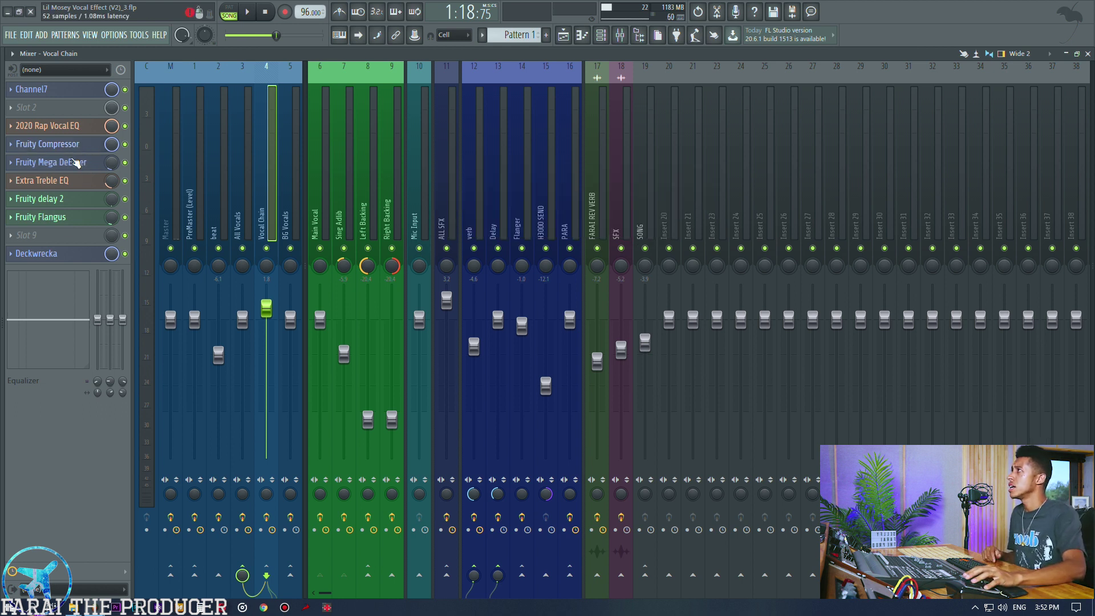
click(77, 165)
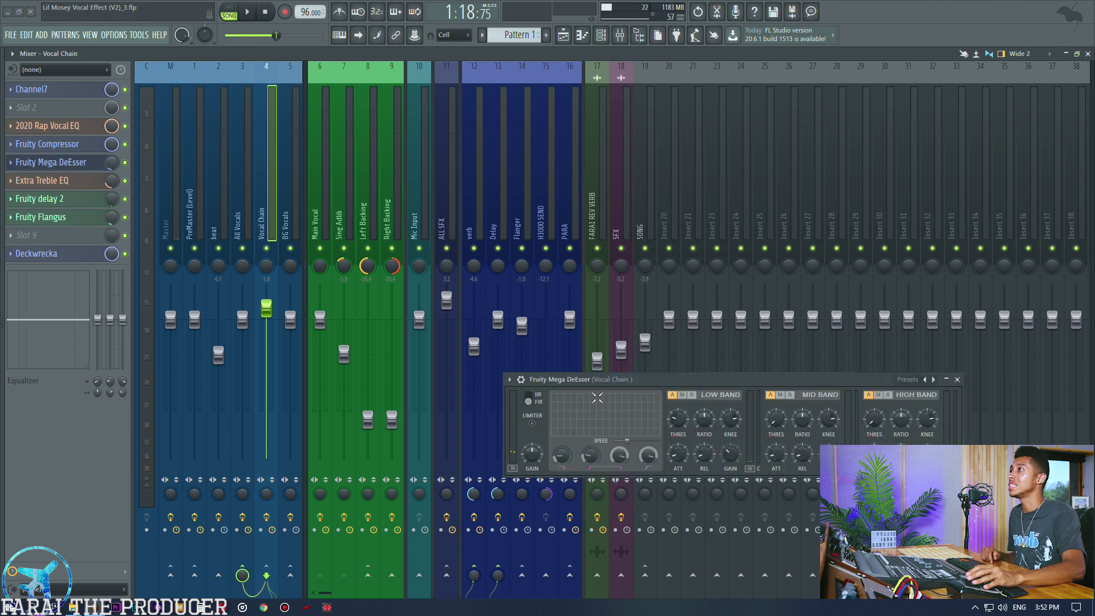
drag(579, 389, 589, 209)
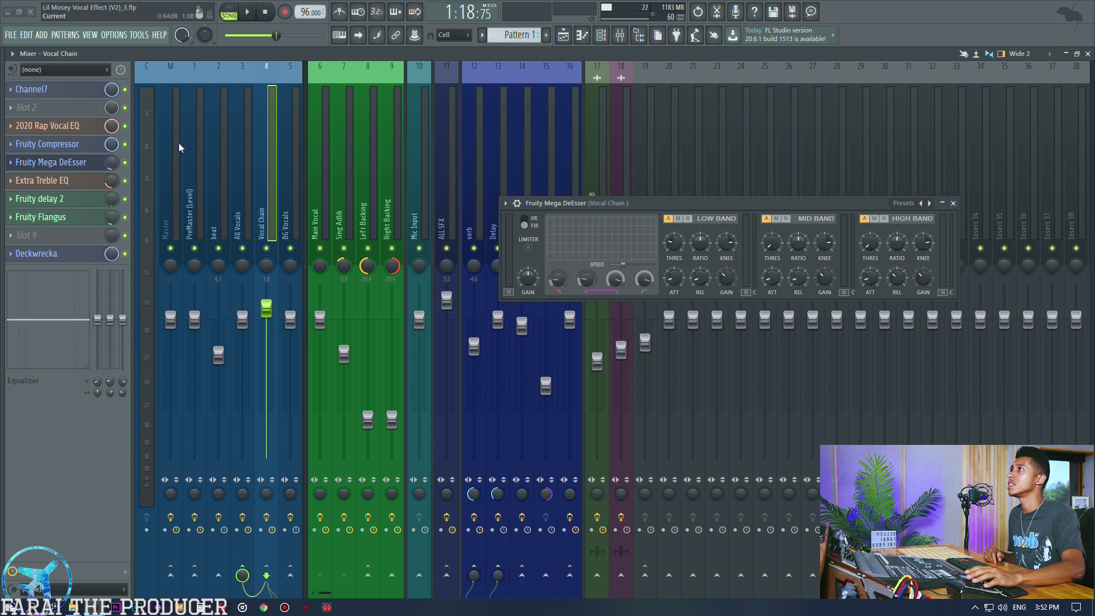
click(528, 223)
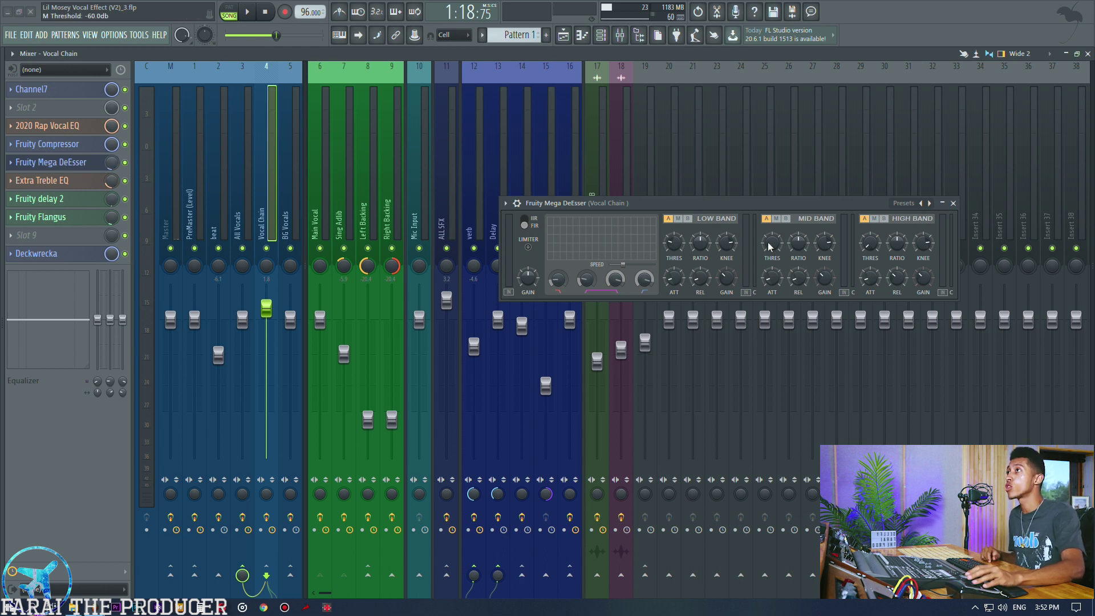
- Play from bar 33, then bypass the Mega DeEsser and listen to the vocal without it
click(563, 35)
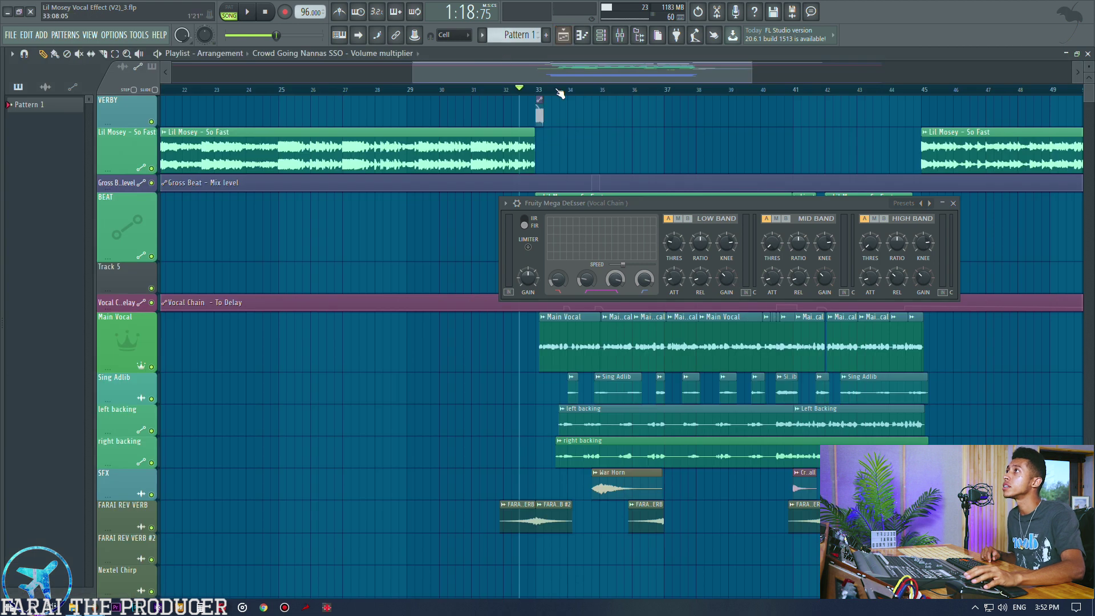
scroll(653, 70, right, 3)
click(264, 90)
key(space)
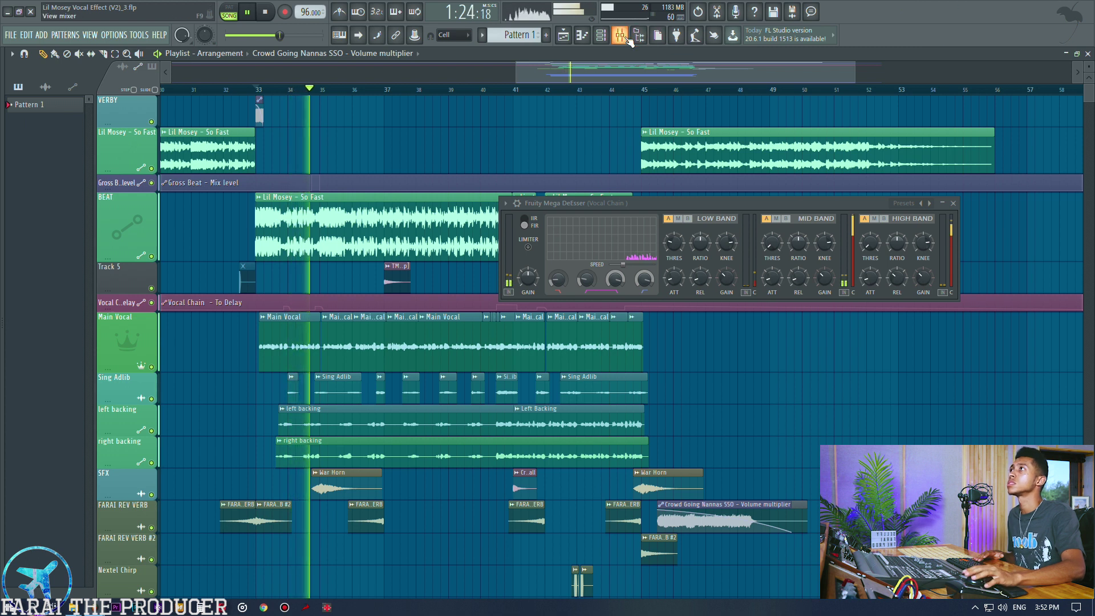
key(F9)
key(space)
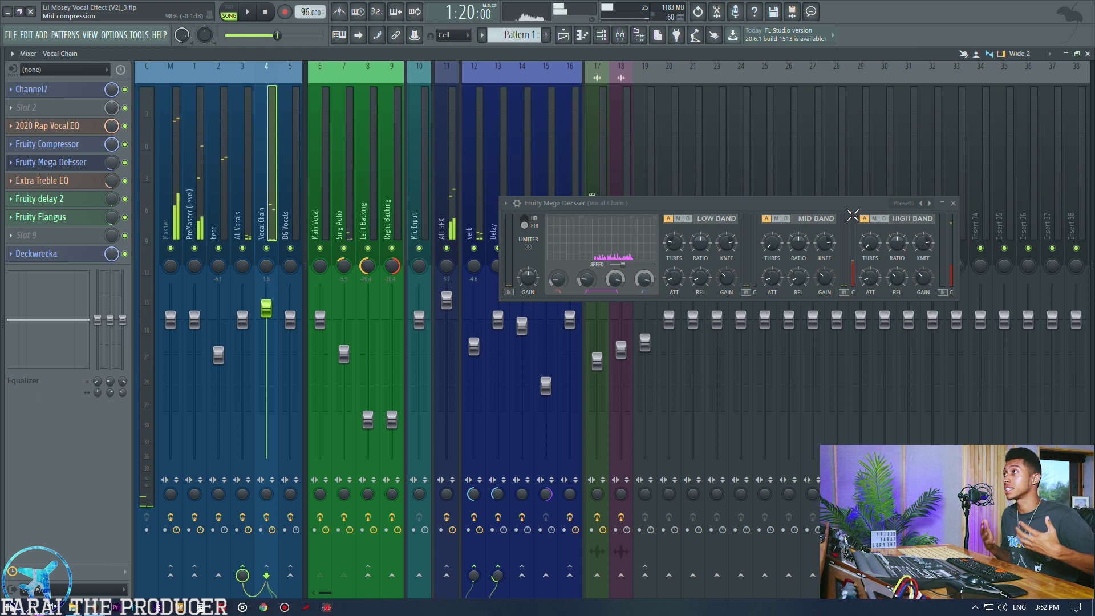
click(125, 162)
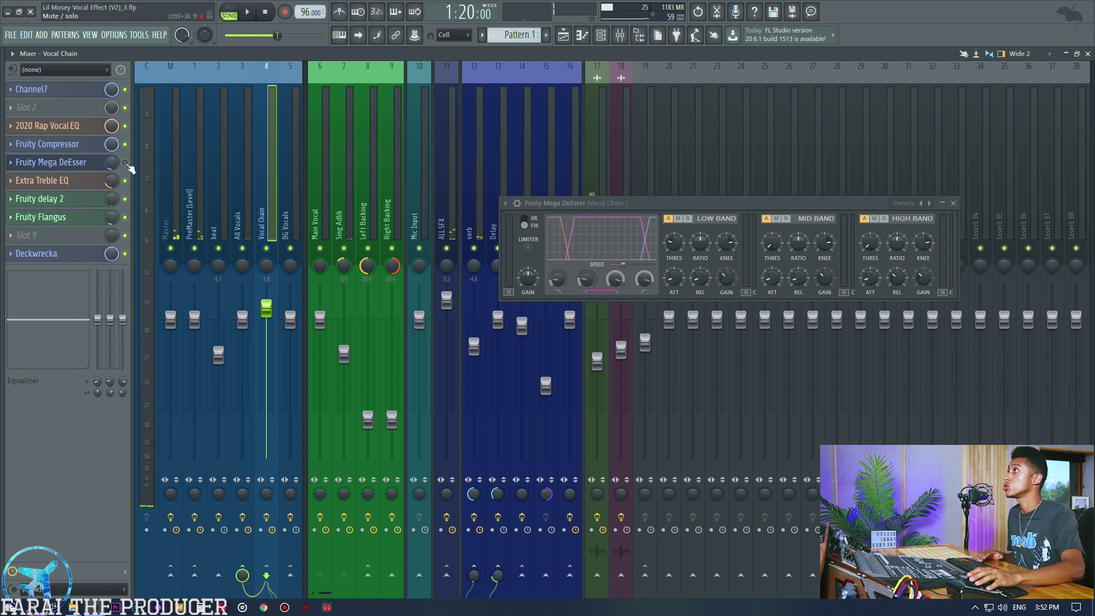
key(space)
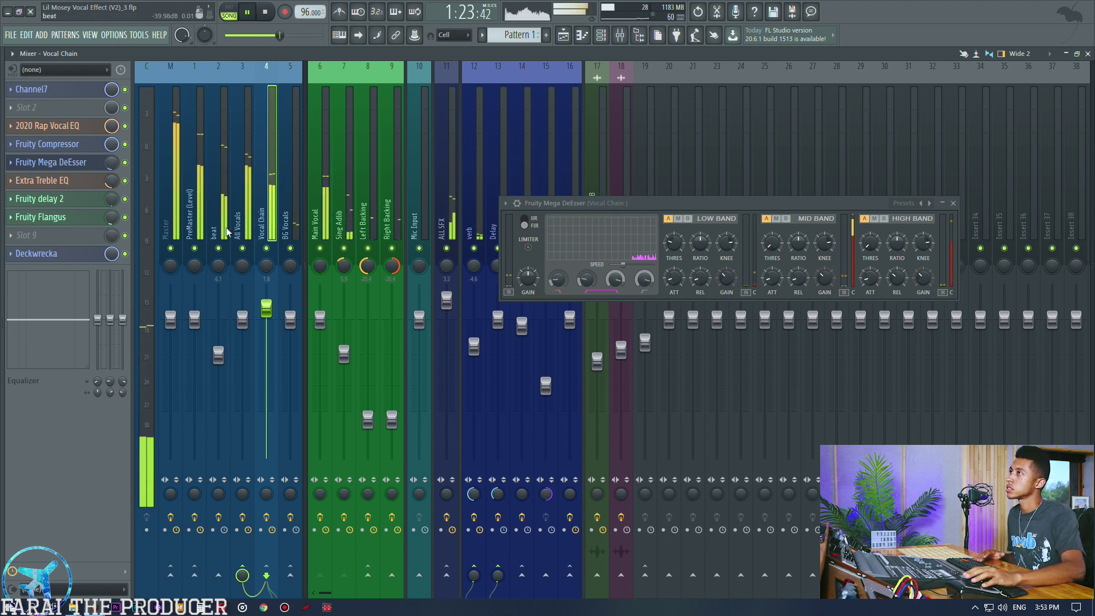
key(space)
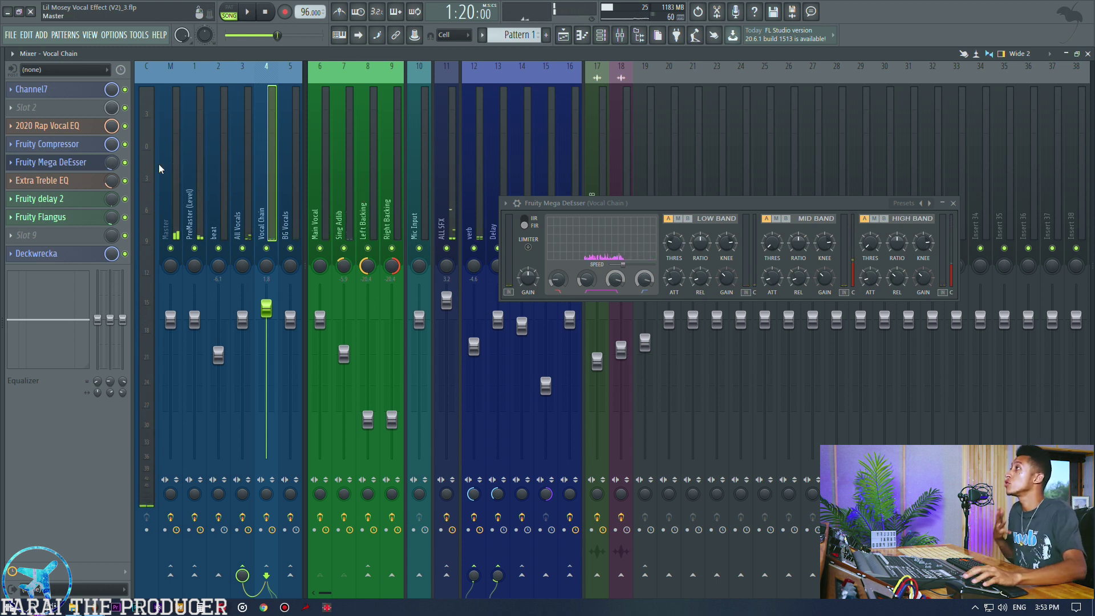
- Lower the Mega DeEsser slot's mix knob to 23%
right_click(110, 169)
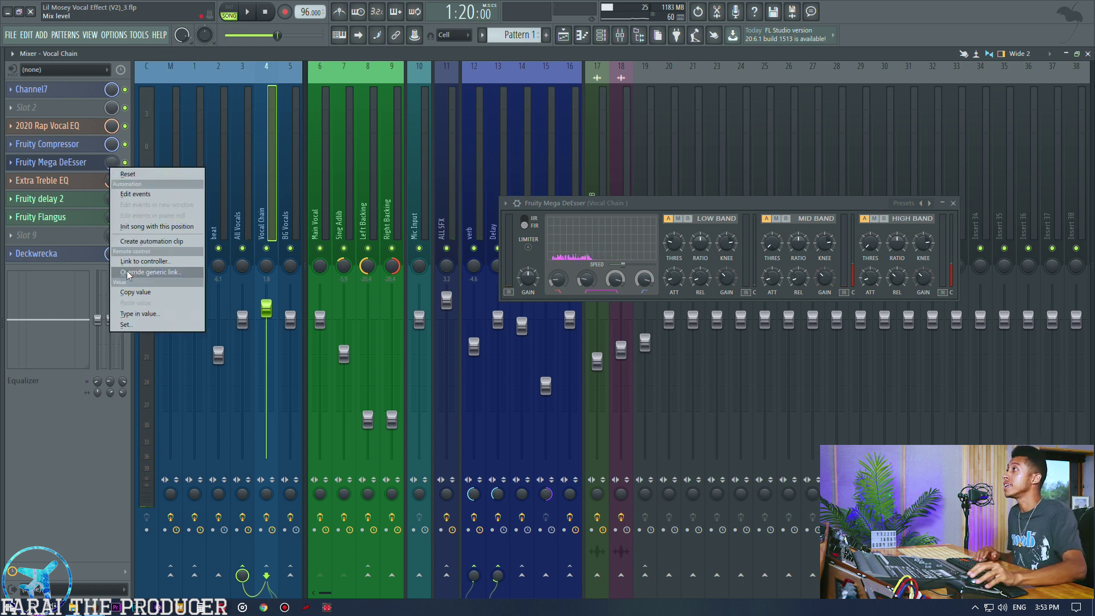
click(107, 161)
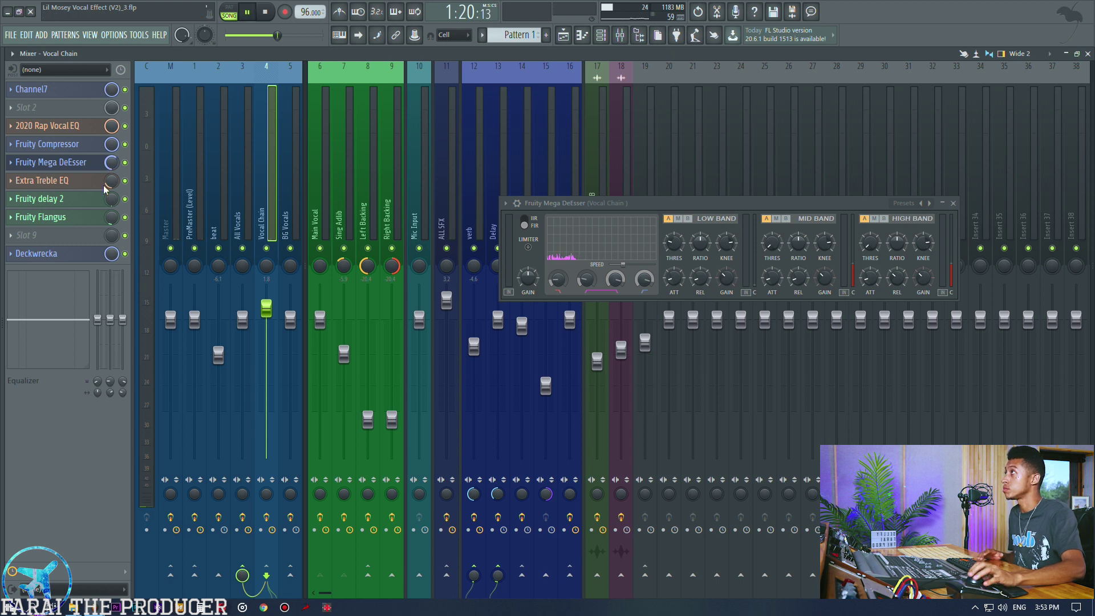
drag(115, 163, 115, 197)
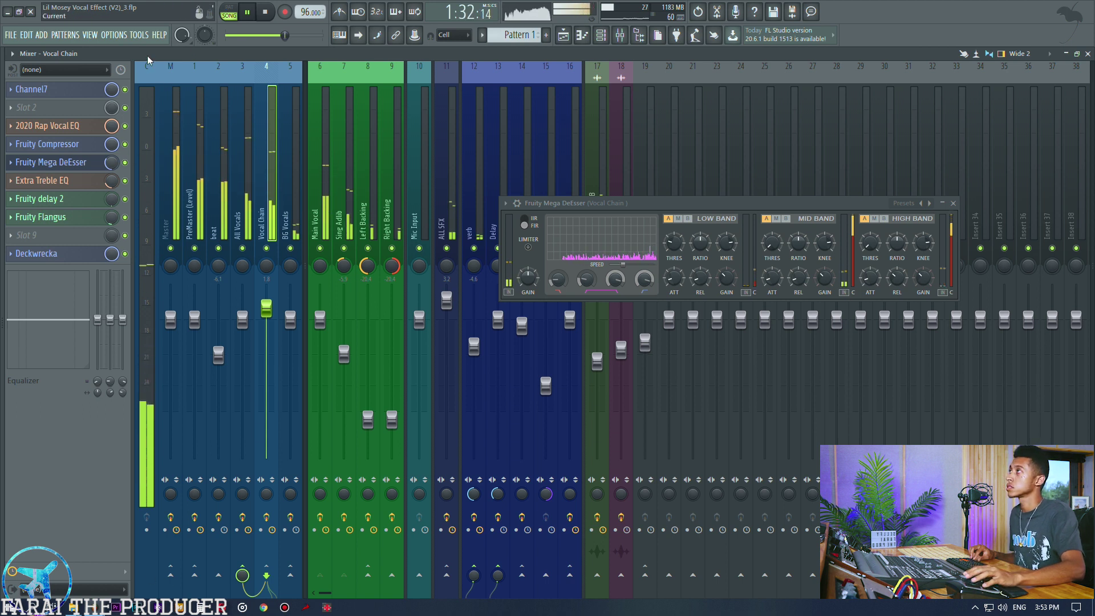
- Paste an 11% DeEsser mix, then raise it to about 38% during playback
right_click(111, 163)
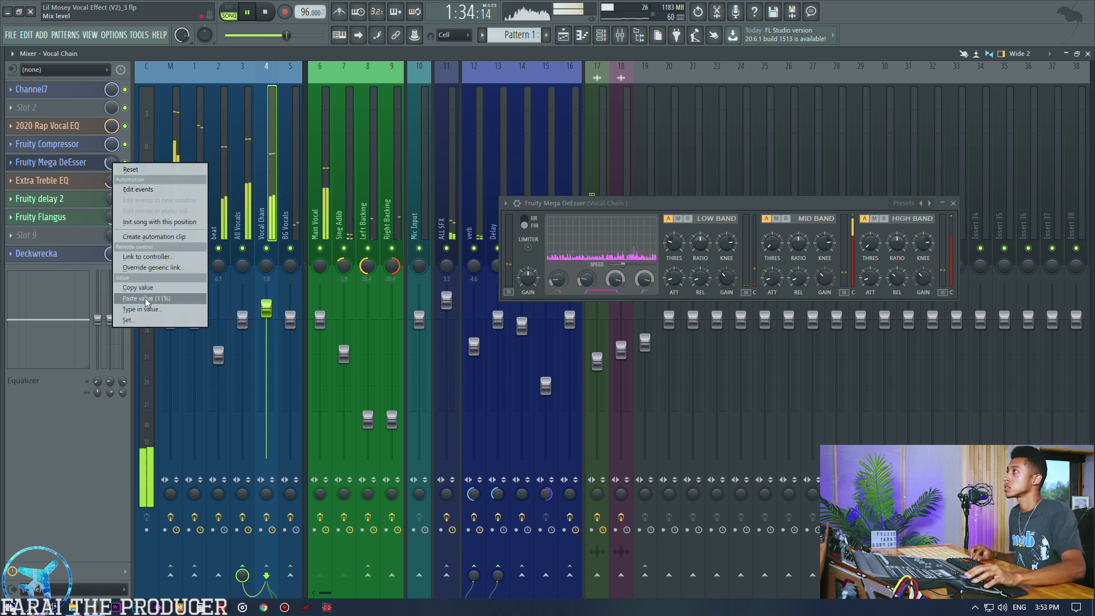
click(147, 299)
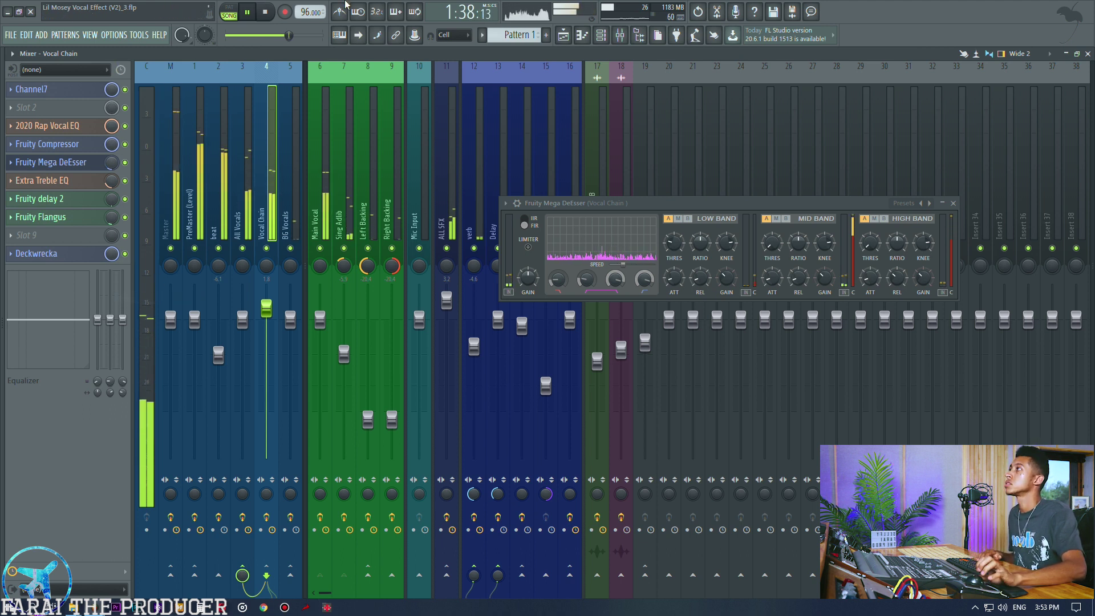
right_click(112, 164)
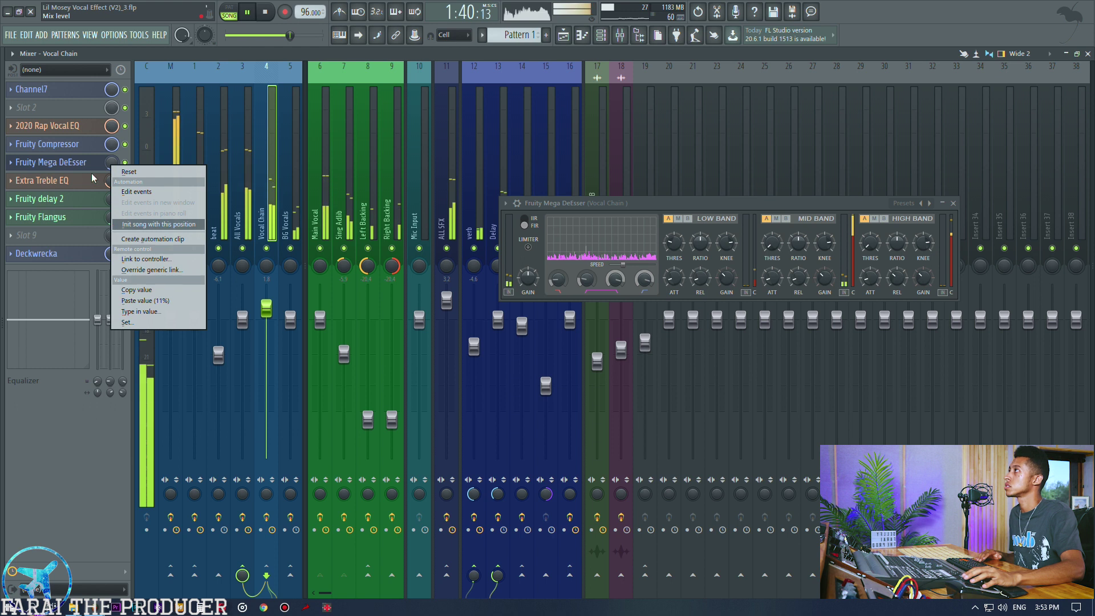
click(93, 178)
drag(112, 163, 112, 162)
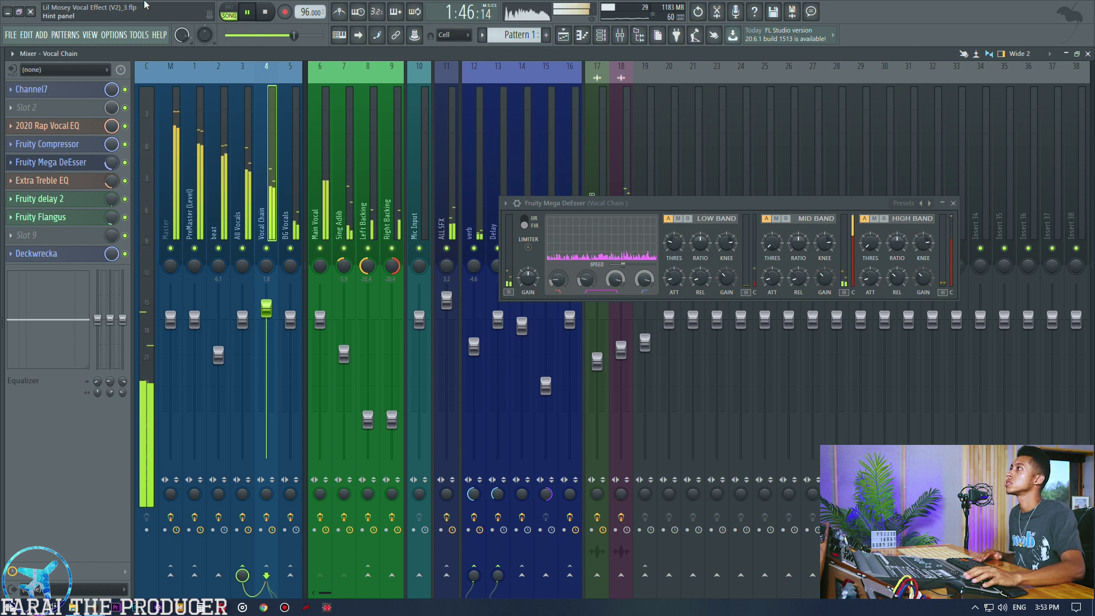
key(space)
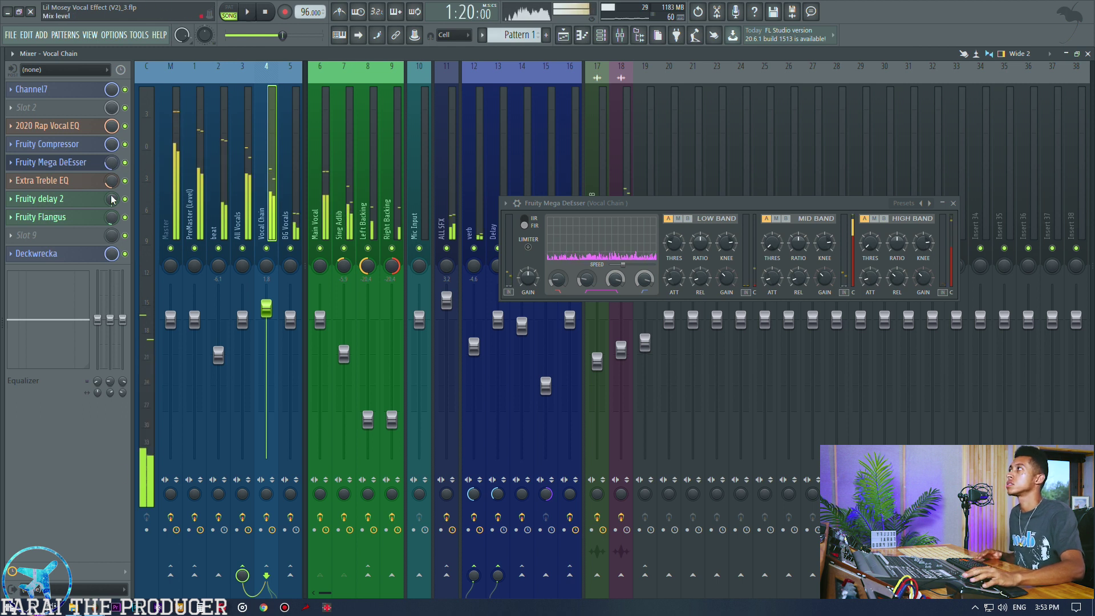
right_click(114, 166)
click(138, 299)
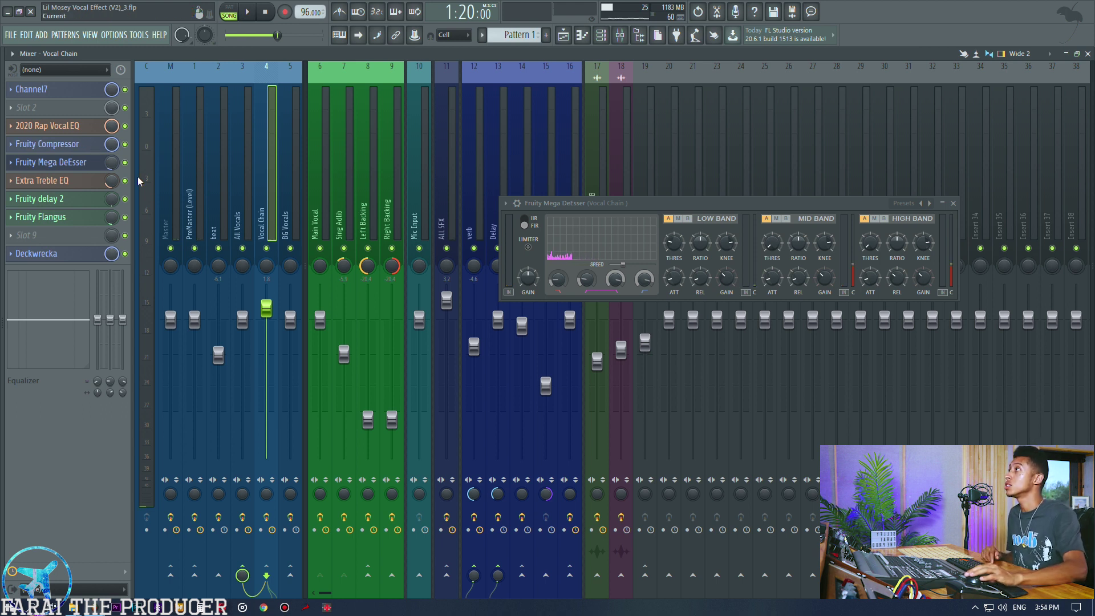
- Close the de-esser, open the Extra Treble EQ, and set its slot mix to 20%
click(84, 167)
click(84, 183)
drag(678, 142, 609, 163)
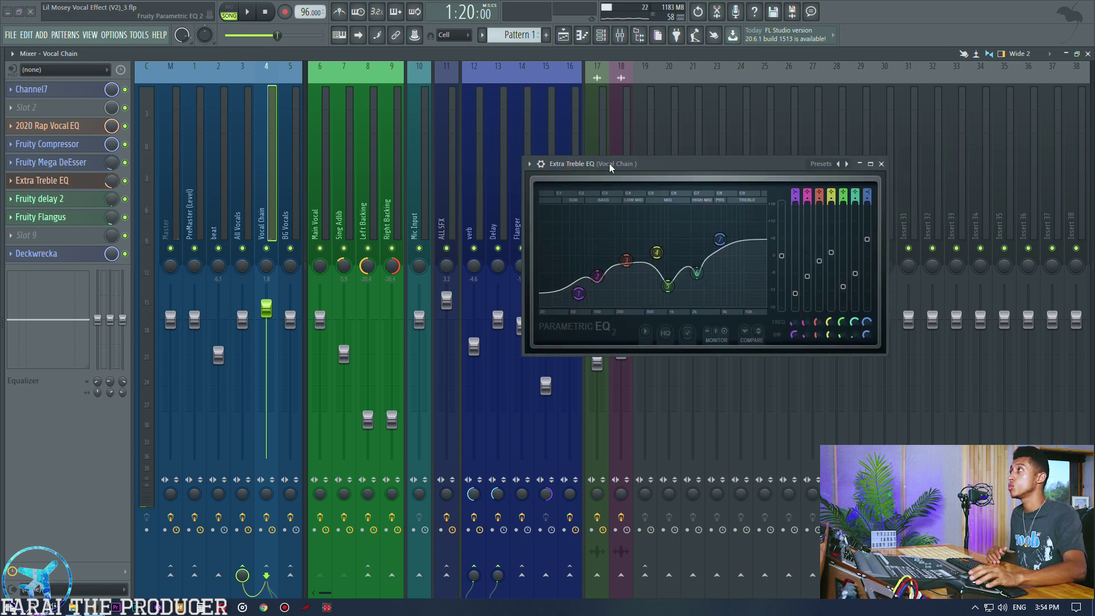
right_click(112, 182)
click(159, 313)
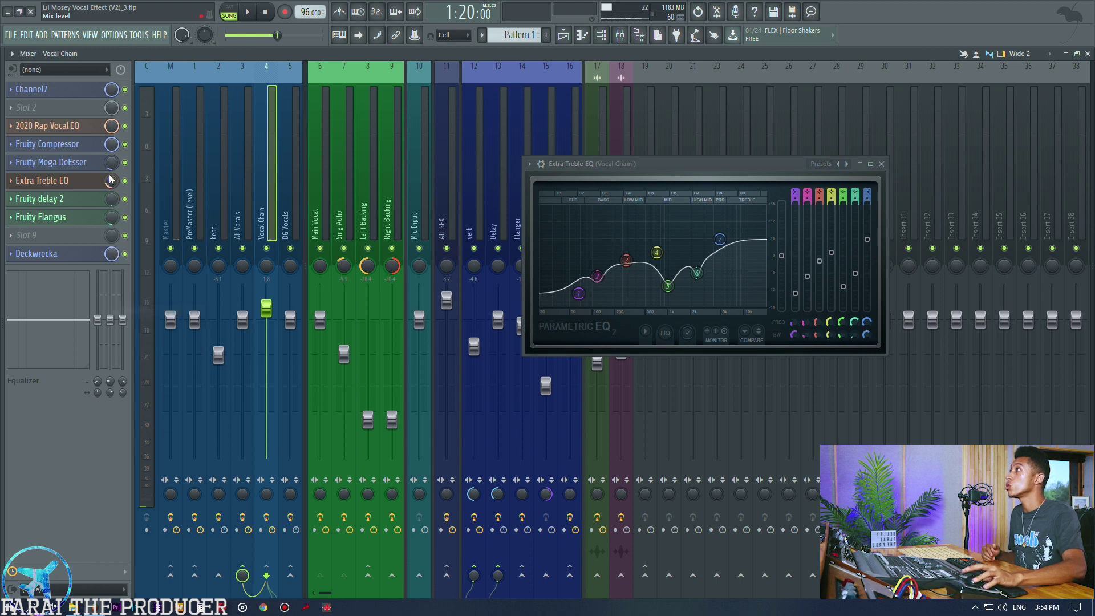
right_click(111, 181)
click(175, 317)
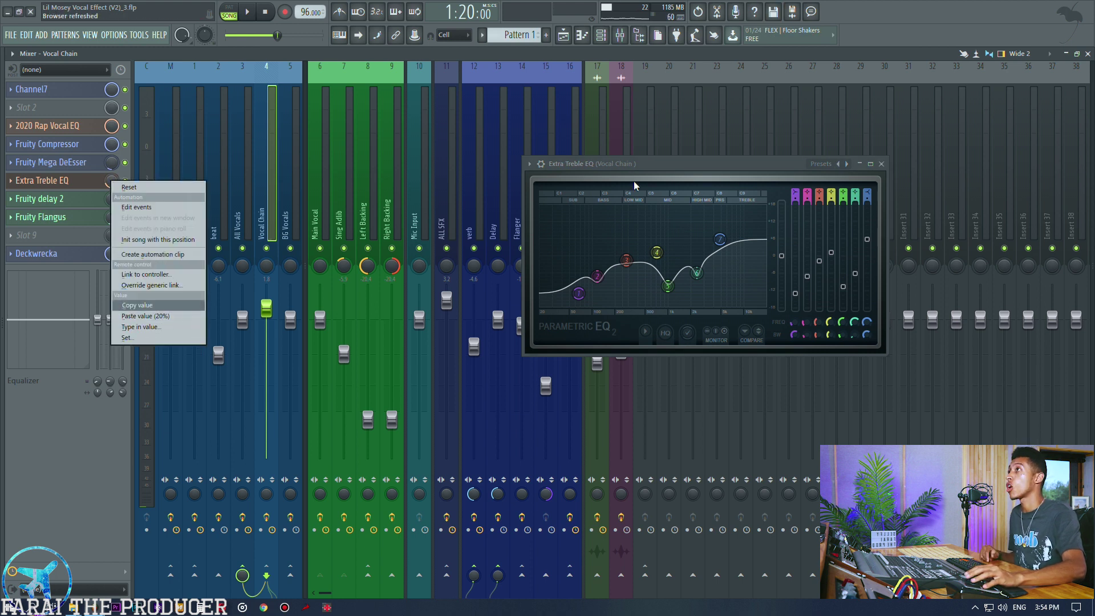
- Tighten band 2's dip near 120 Hz, move band 5 to about 950 Hz, and close the EQ
scroll(615, 281, down, 4)
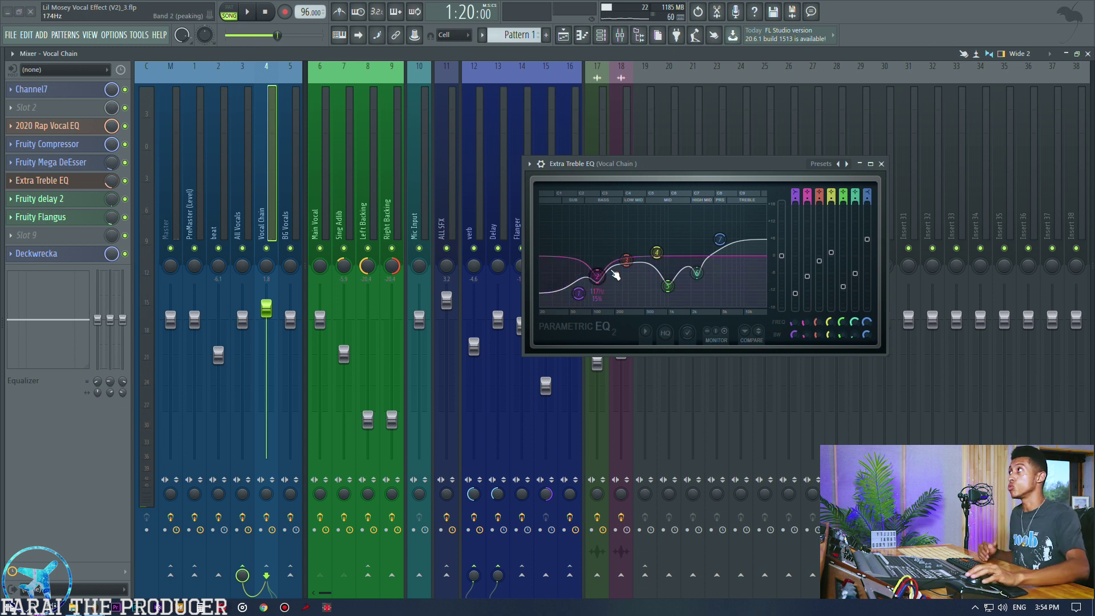
scroll(615, 276, up, 3)
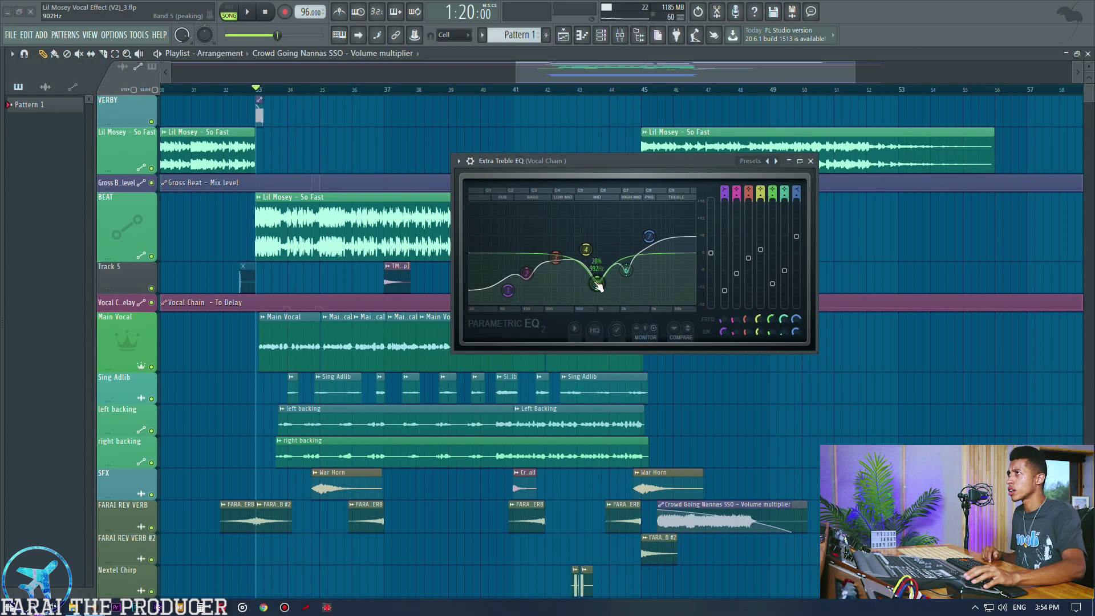
mouse_move(598, 286)
mouse_down()
mouse_move(587, 243)
mouse_move(597, 282)
mouse_up()
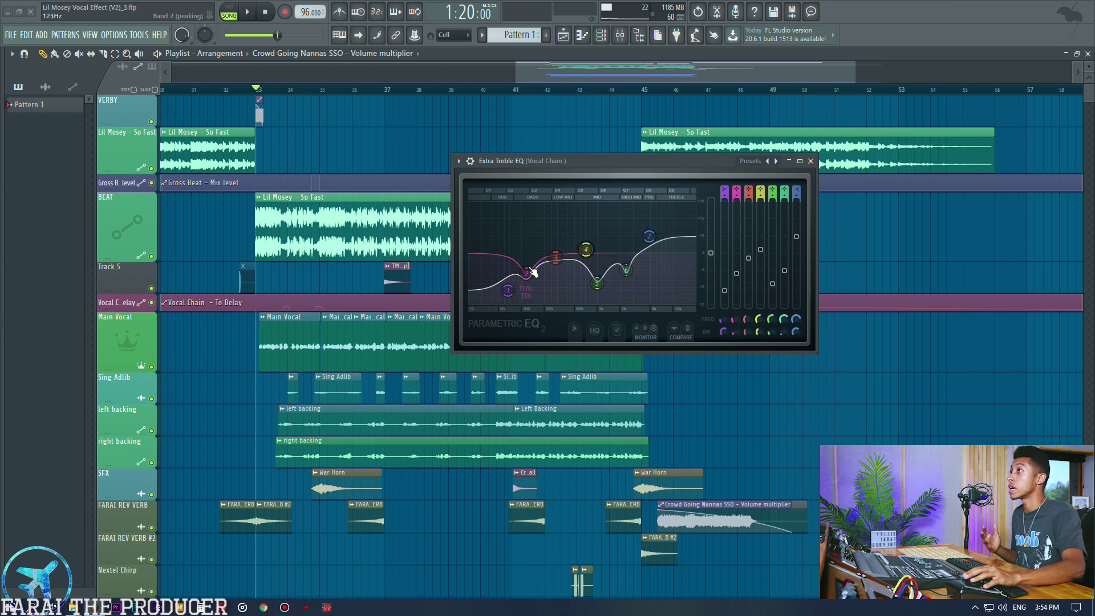
click(811, 161)
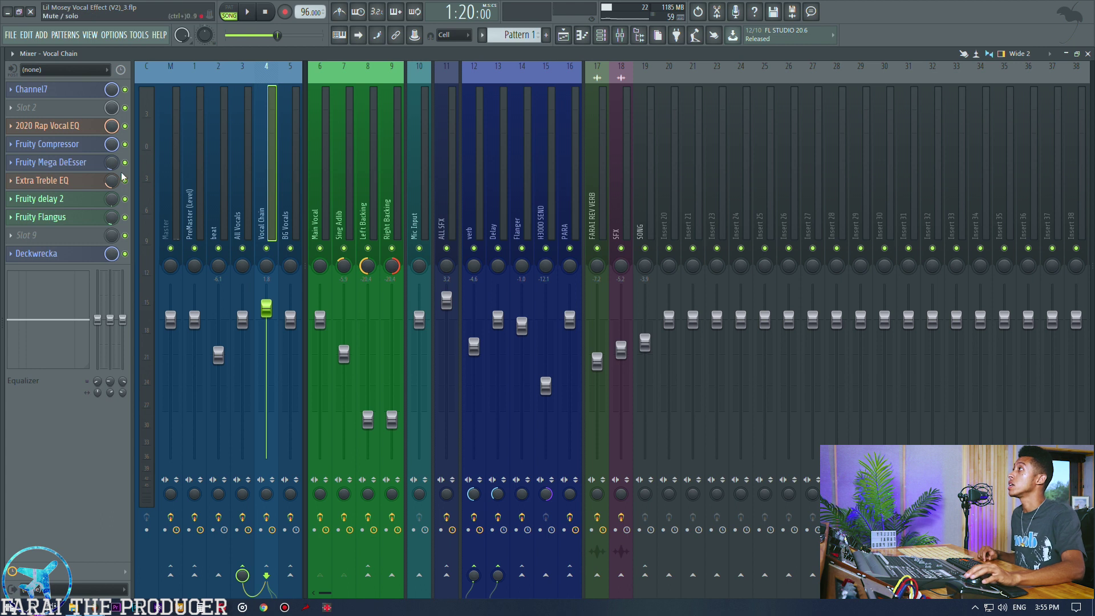
click(78, 201)
click(78, 218)
drag(699, 249, 748, 249)
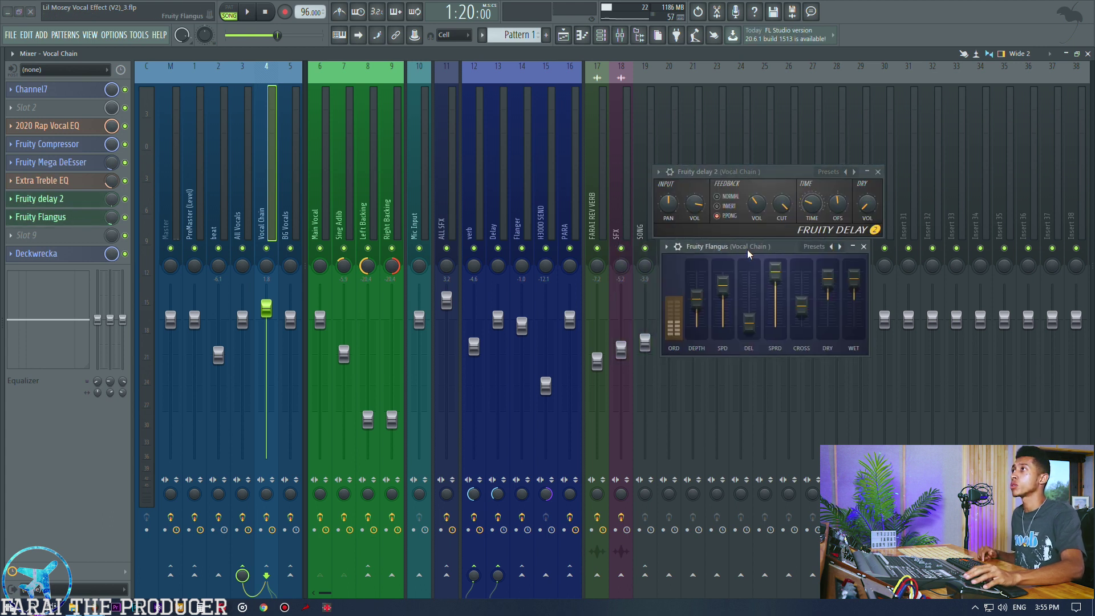
mouse_move(728, 171)
mouse_down()
mouse_move(712, 169)
mouse_move(724, 169)
mouse_up()
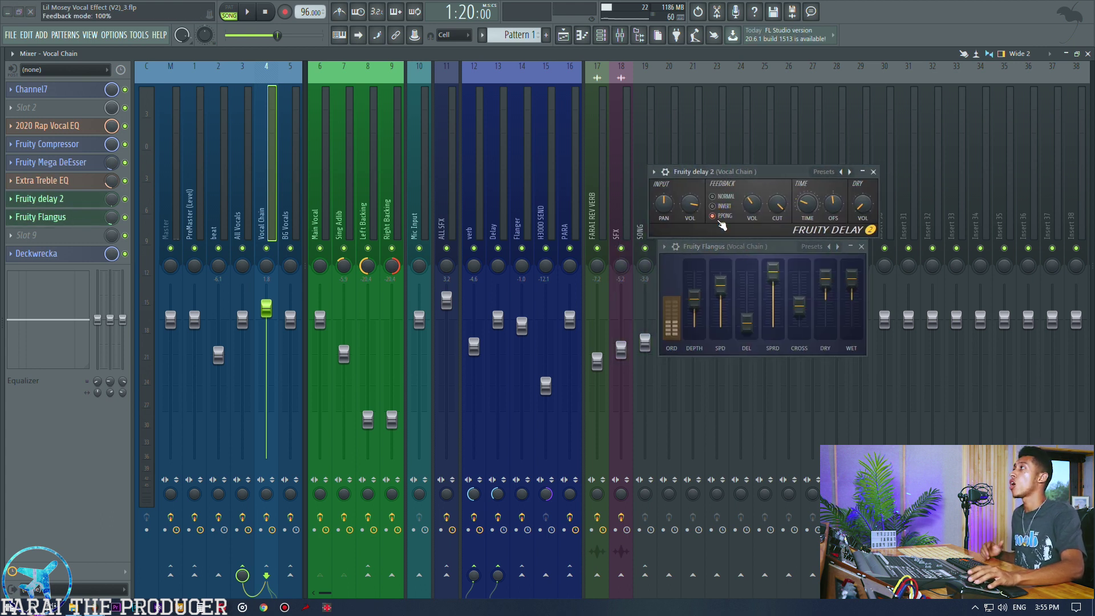
right_click(110, 202)
click(110, 199)
right_click(110, 197)
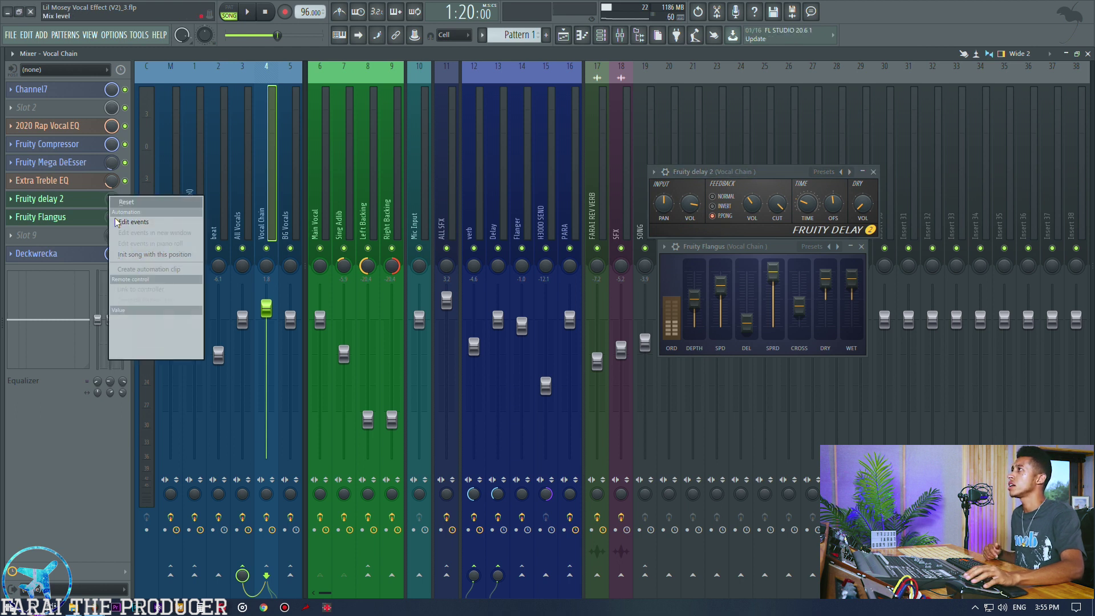
click(759, 173)
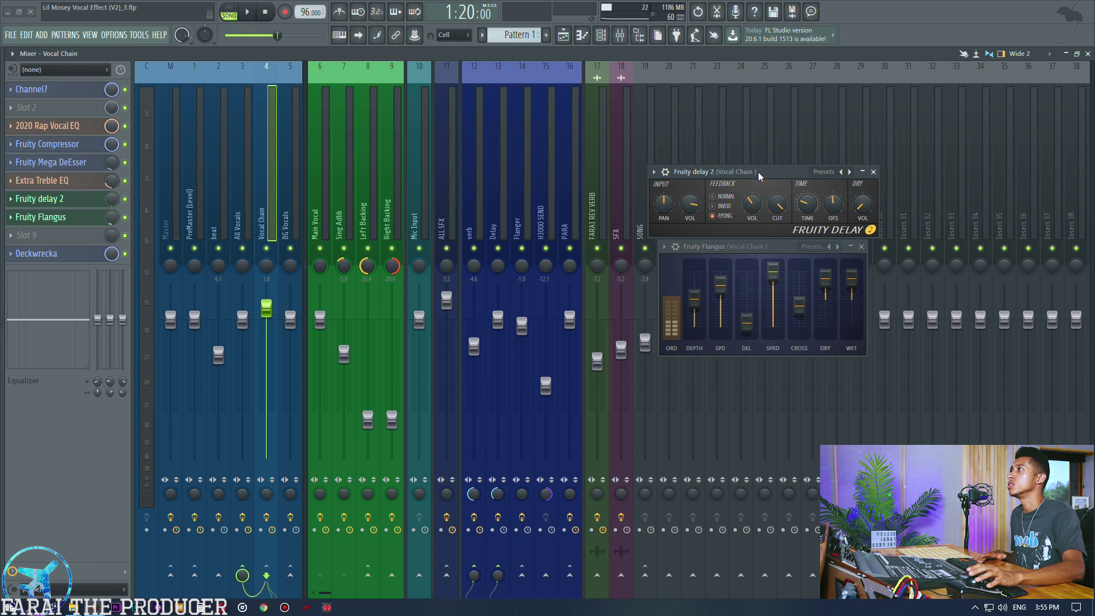
key(space)
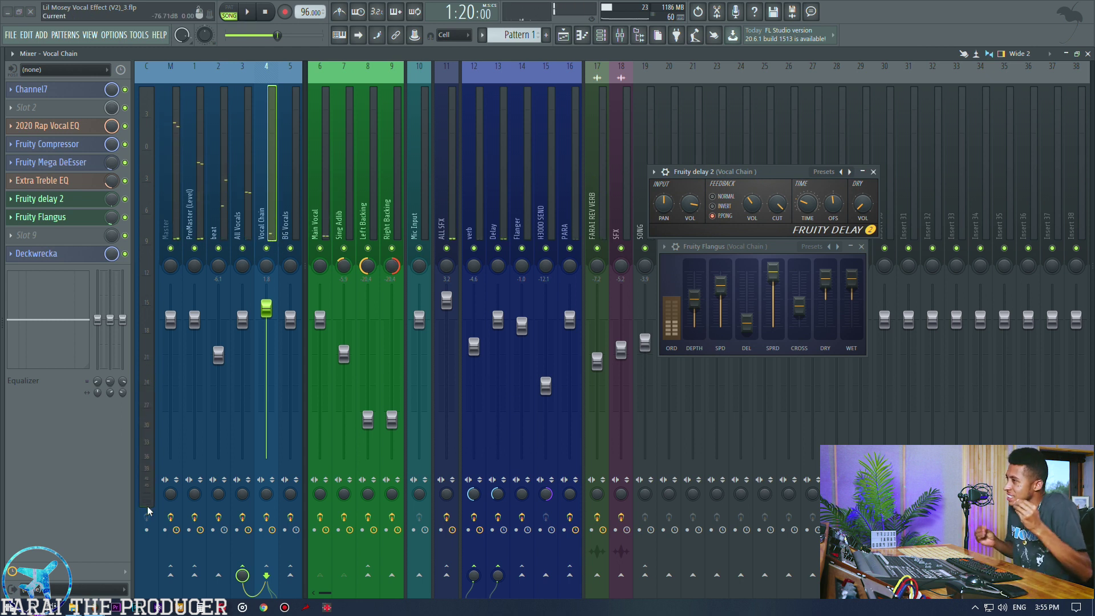
click(80, 218)
click(80, 217)
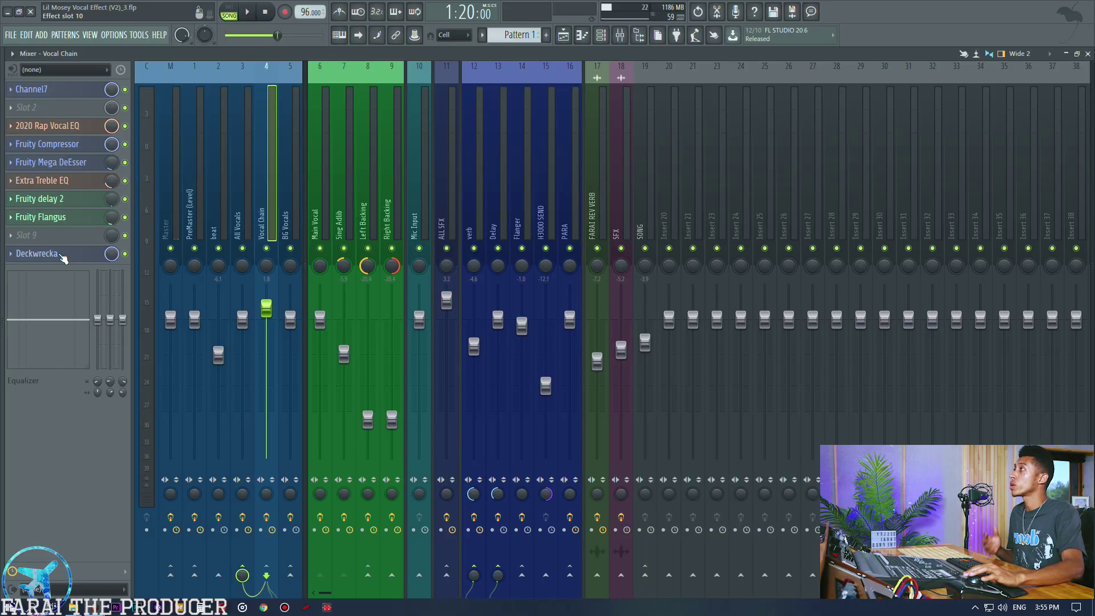
click(46, 254)
drag(288, 299, 526, 231)
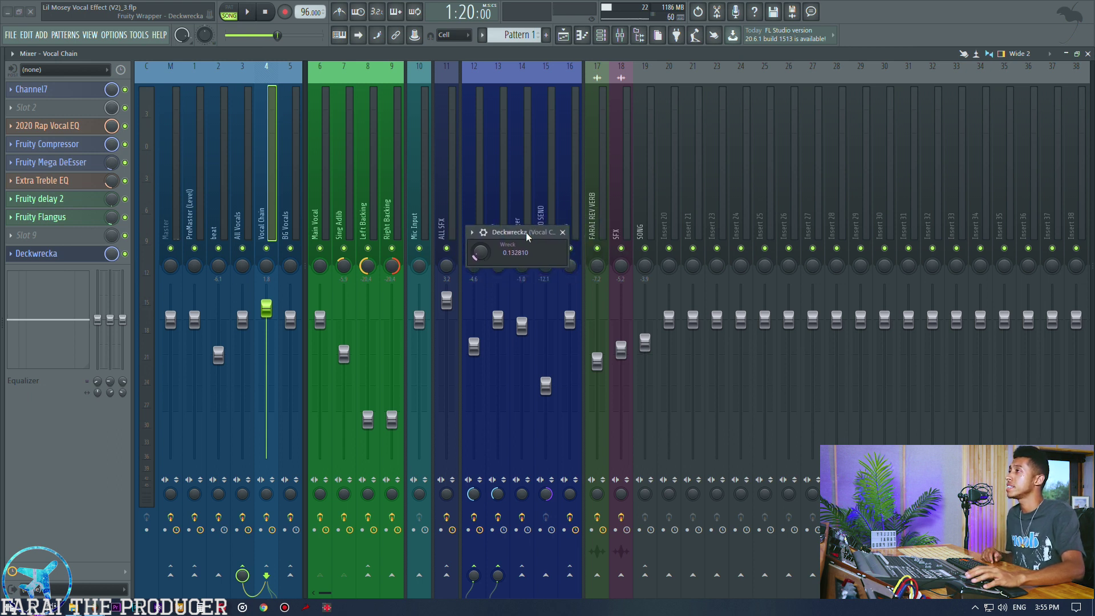
drag(526, 231, 529, 232)
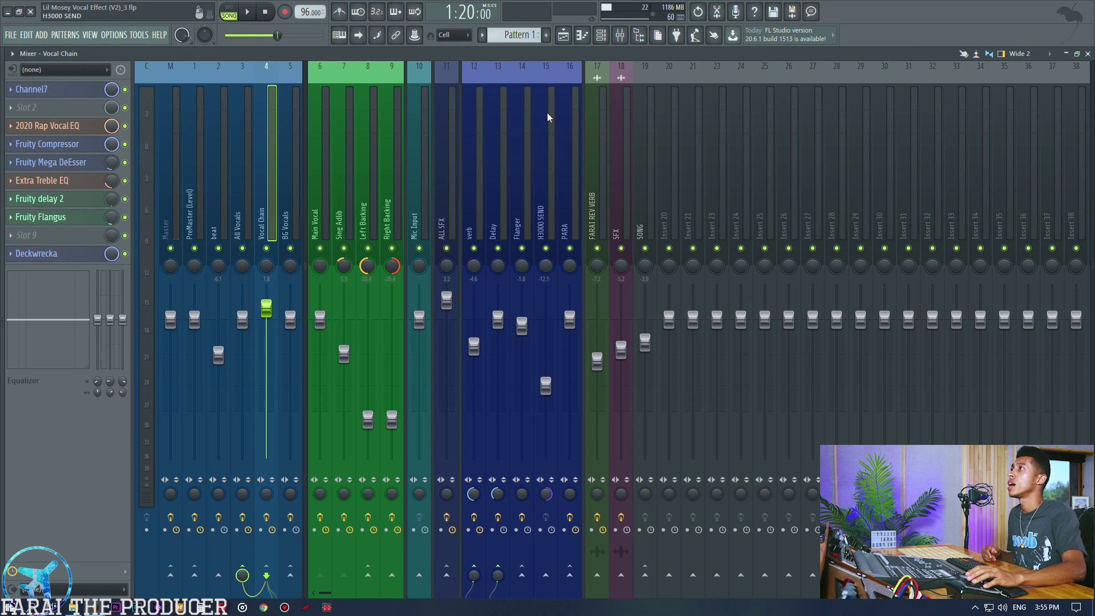
- Look at insert 13 Delay, go back to insert 4 Vocal Chain, then bring up the Playlist
click(500, 175)
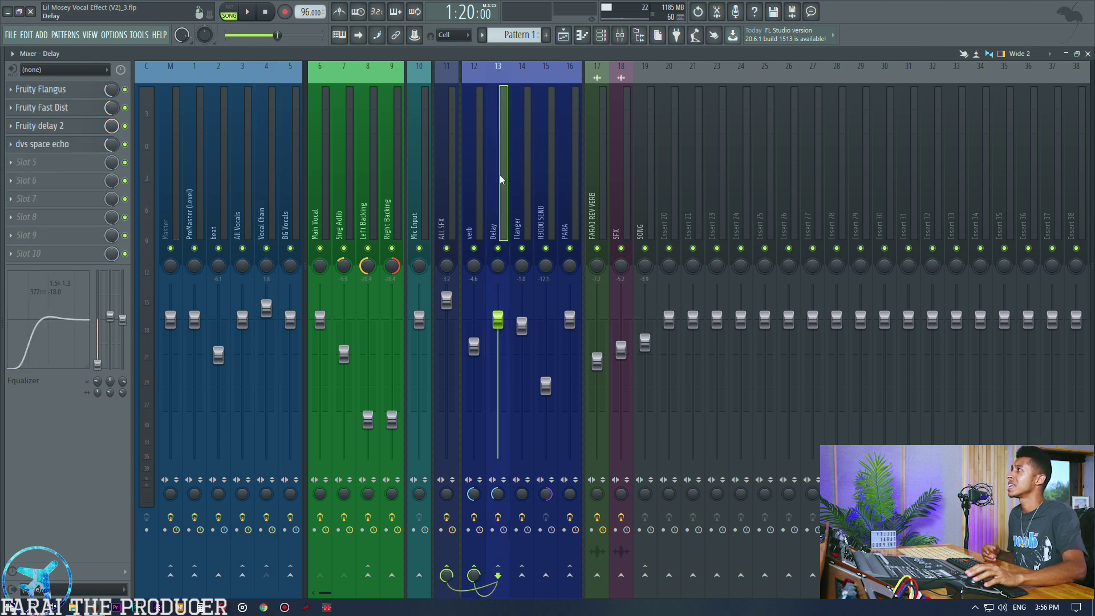
click(263, 173)
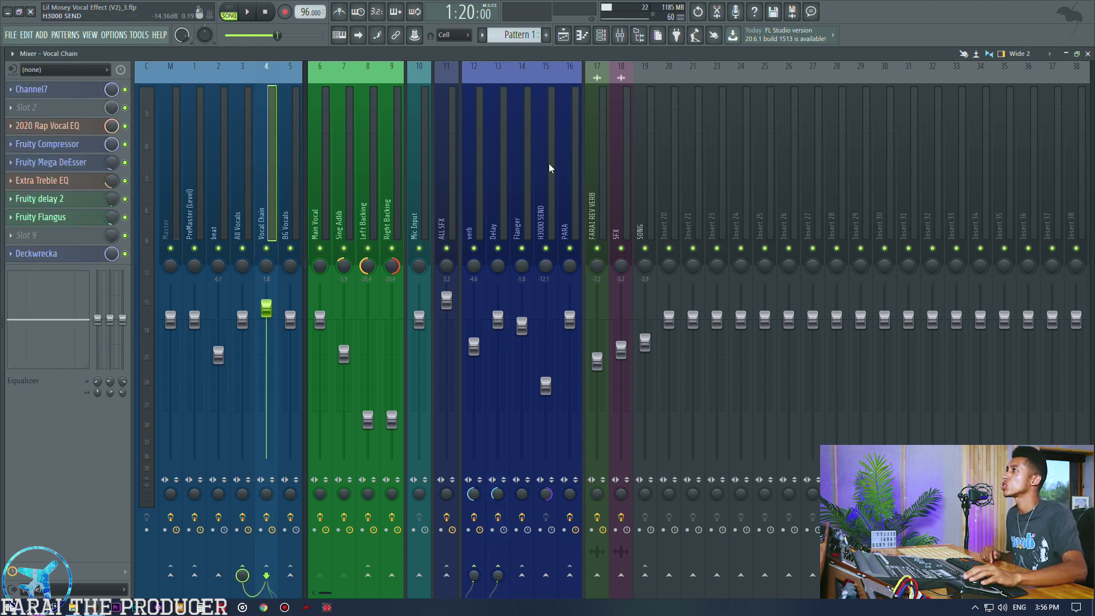
click(563, 35)
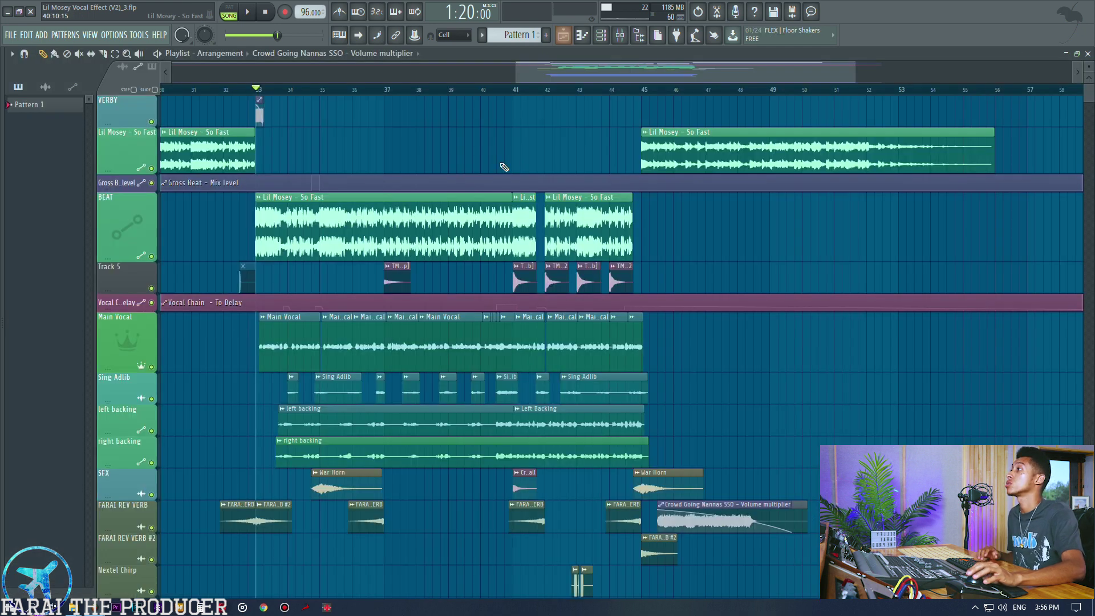
- Solo the Sing Adlib track and play from just after bar 33
scroll(292, 100, up, 5)
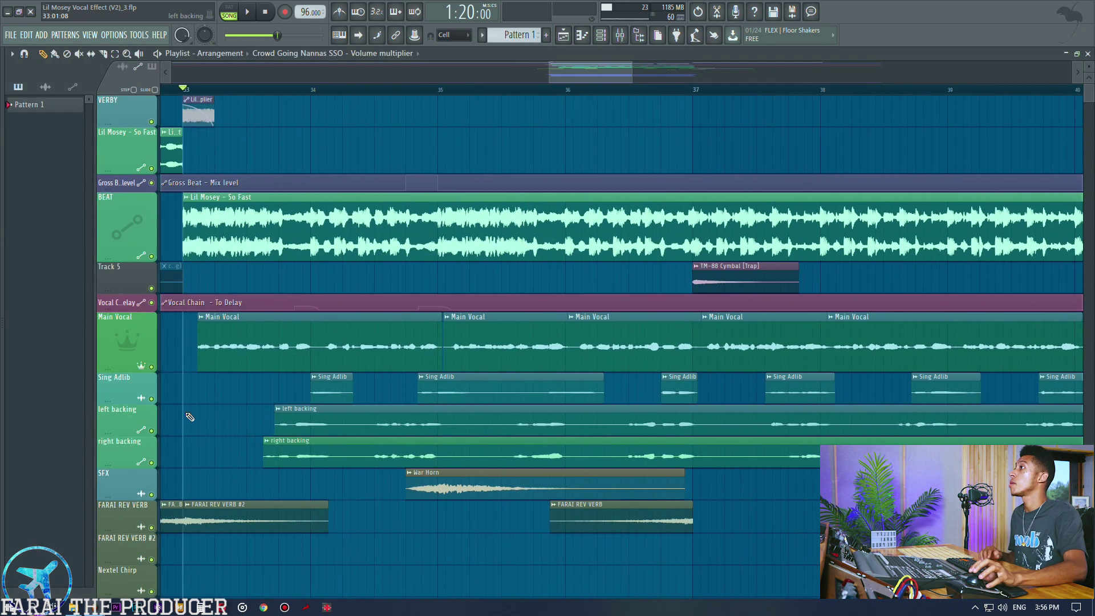
click(263, 91)
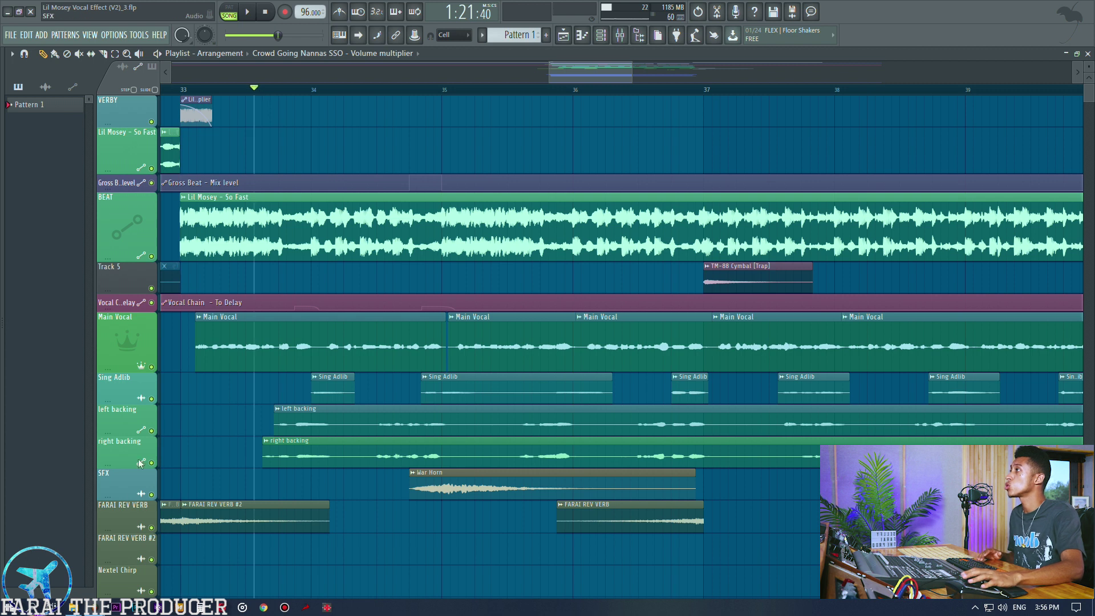
right_click(153, 399)
key(space)
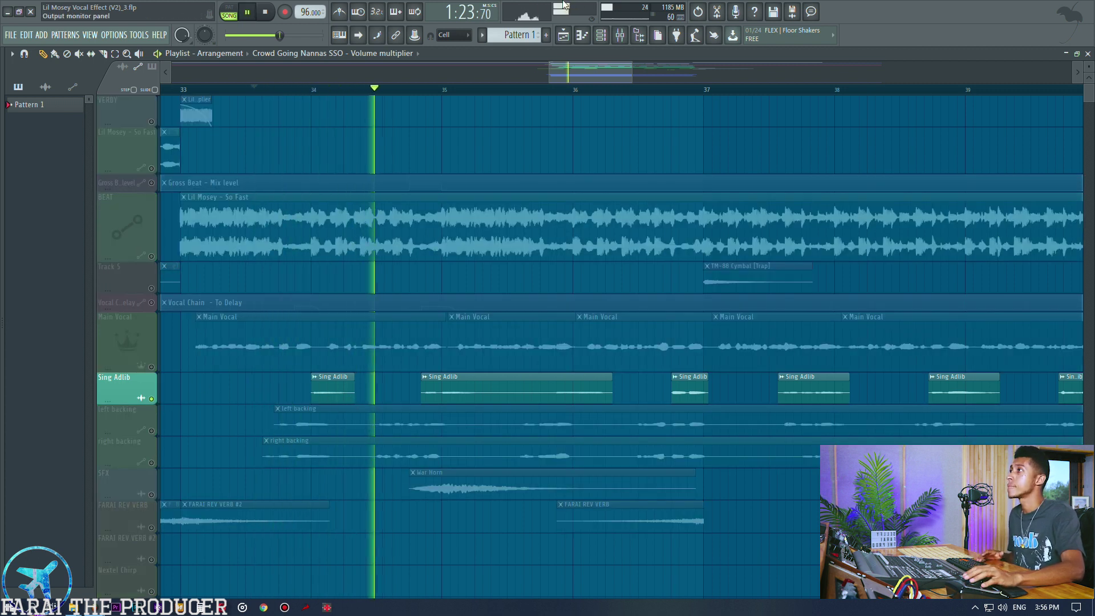
- In Sing Adlib's mixer insert, open Parametric EQ 2 and Reeverb 2, turn Reeverb 2 off, and play
click(623, 37)
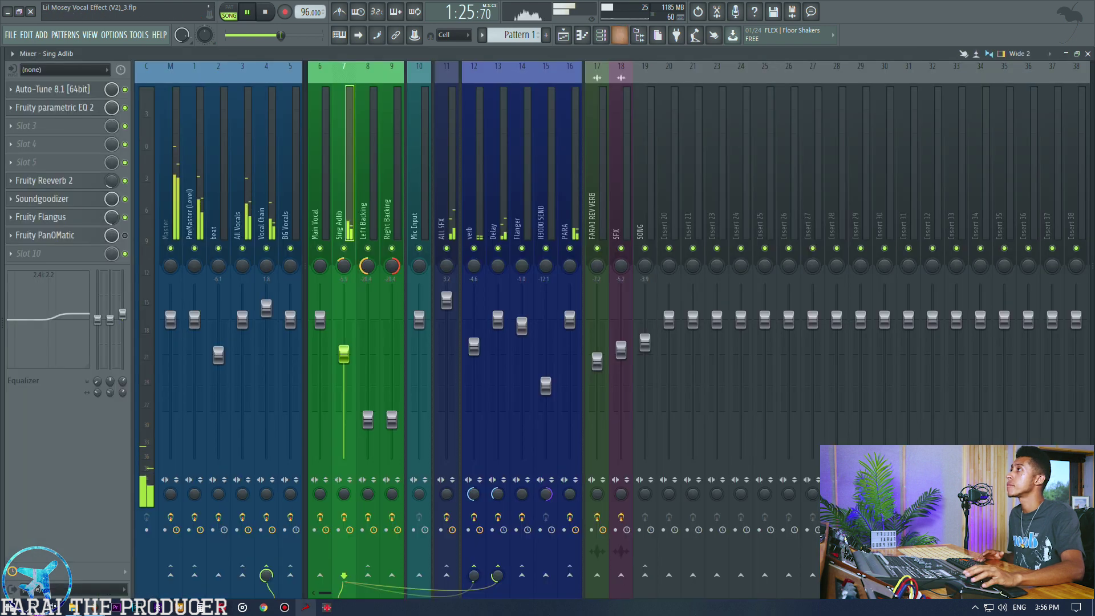
key(space)
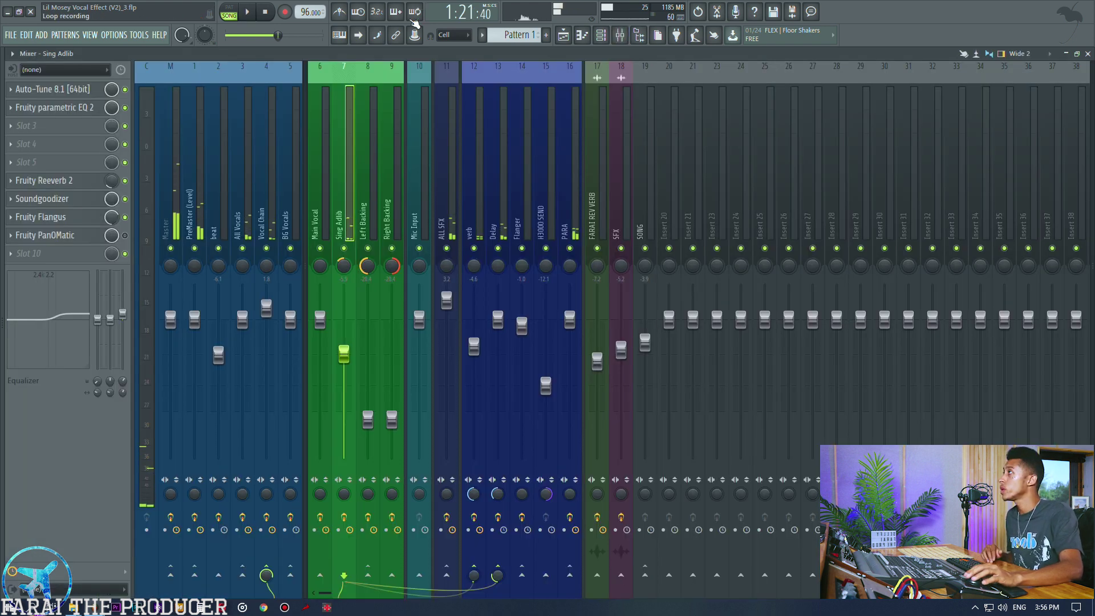
click(67, 90)
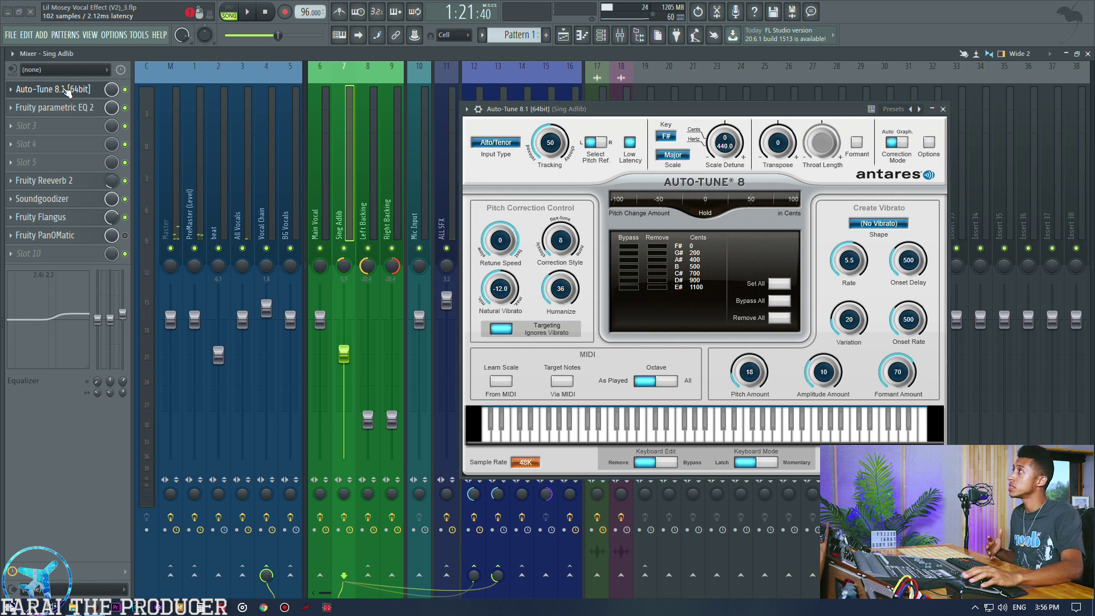
click(67, 90)
click(68, 108)
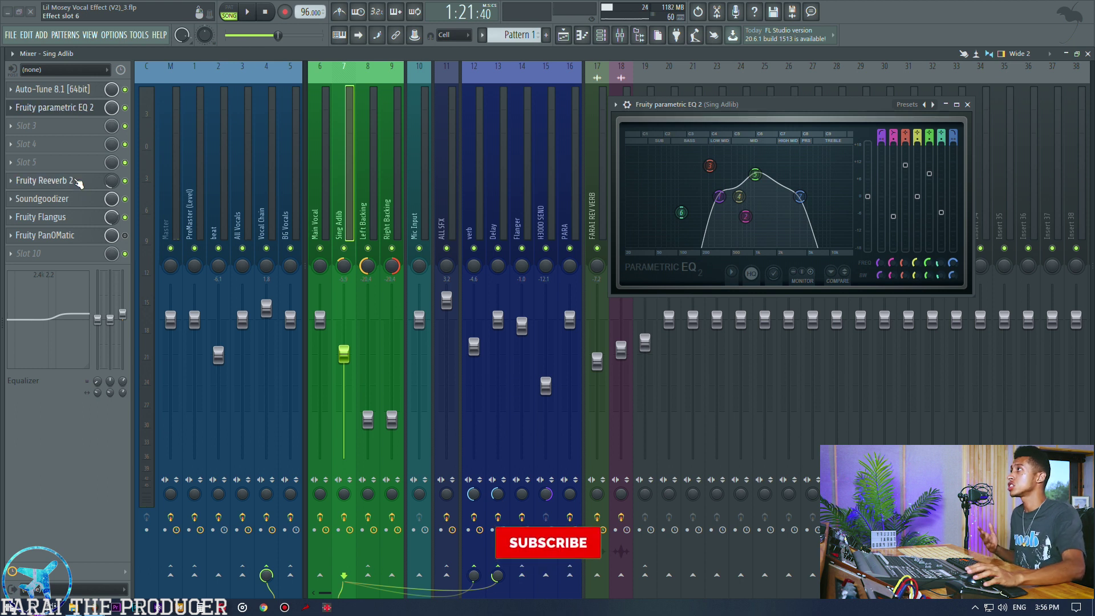
click(68, 181)
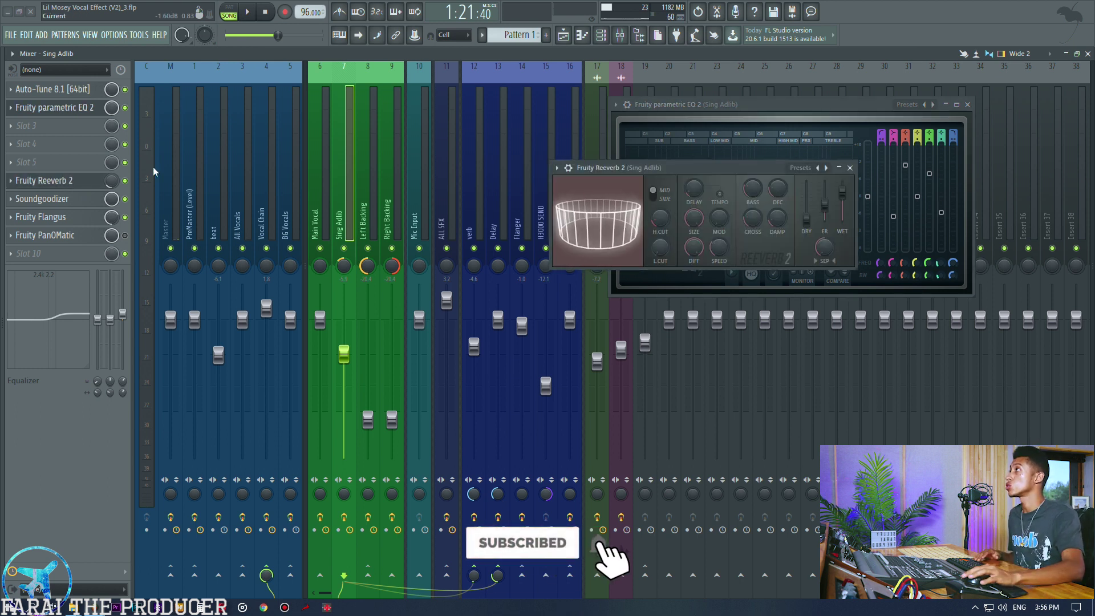
click(125, 181)
key(space)
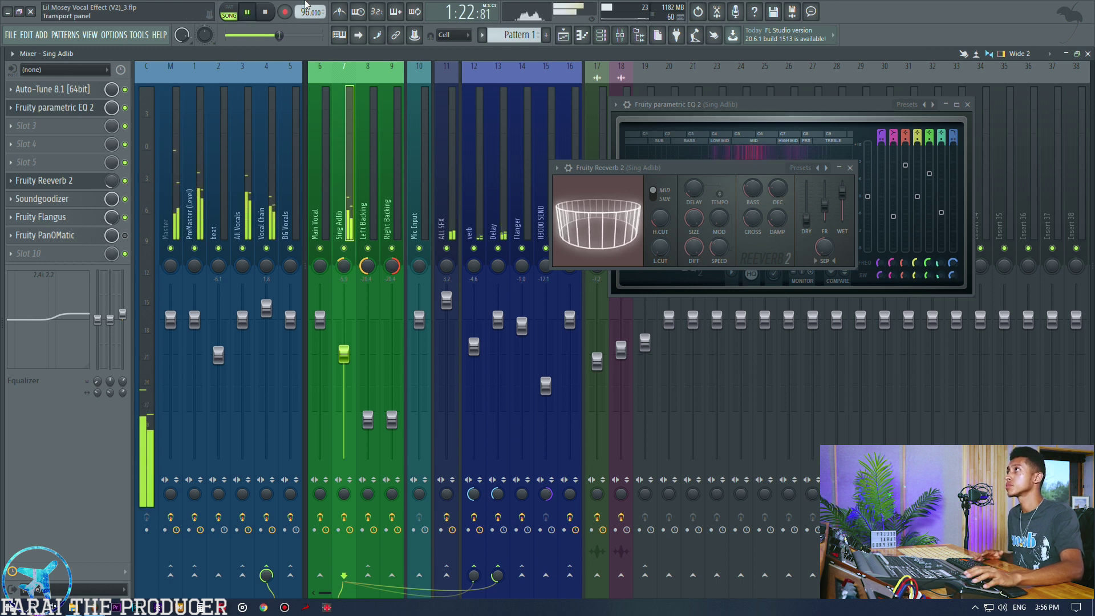
- Move the Reeverb window off the EQ and compare the ad-libs with the Parametric EQ toggled
key(space)
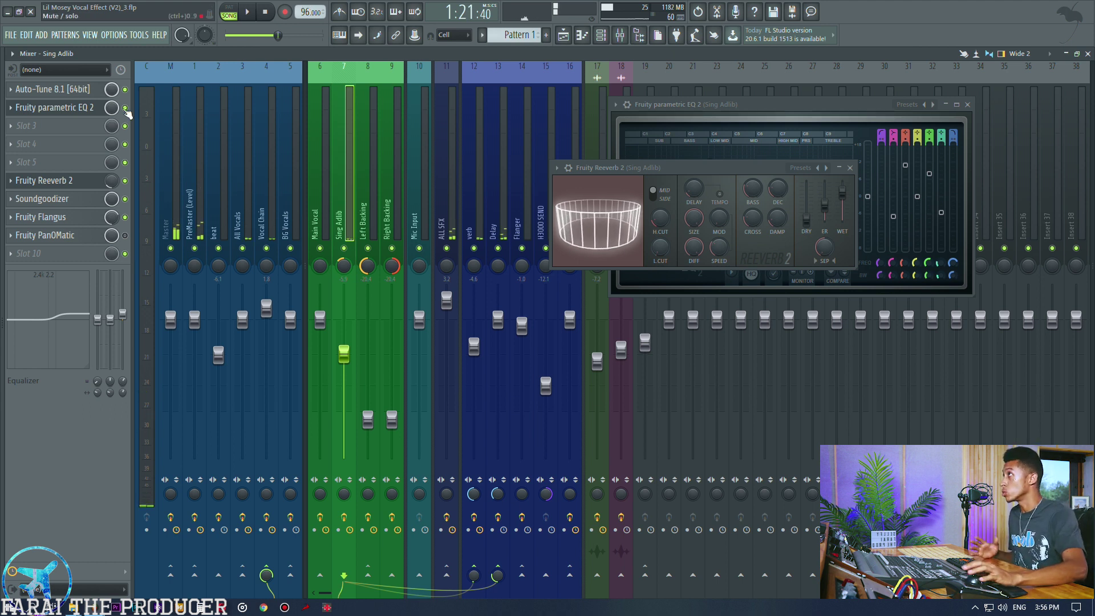
drag(730, 176, 747, 319)
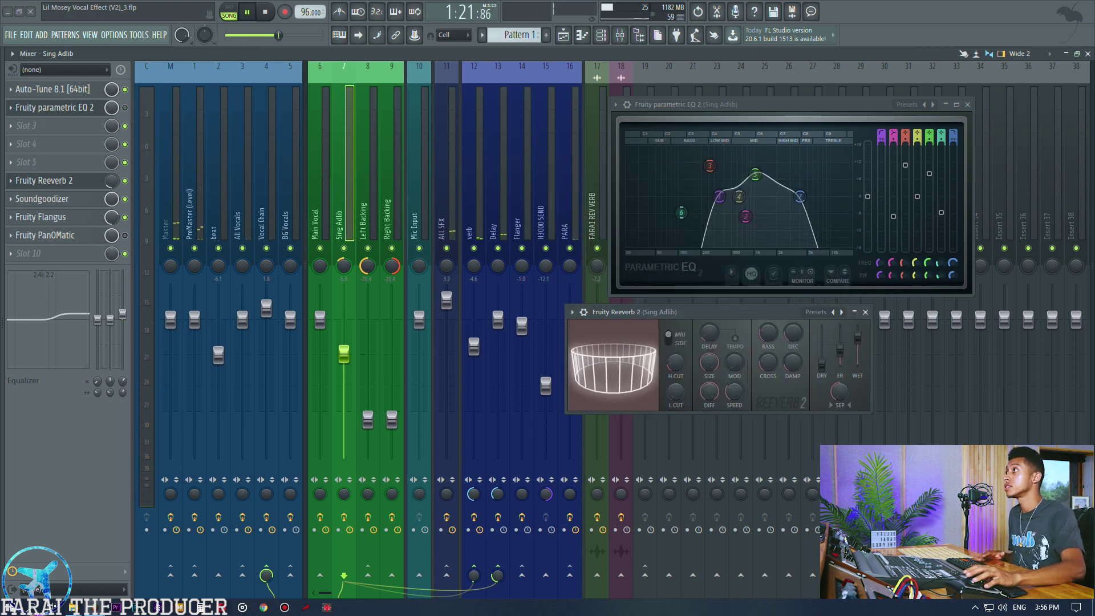
key(space)
click(125, 108)
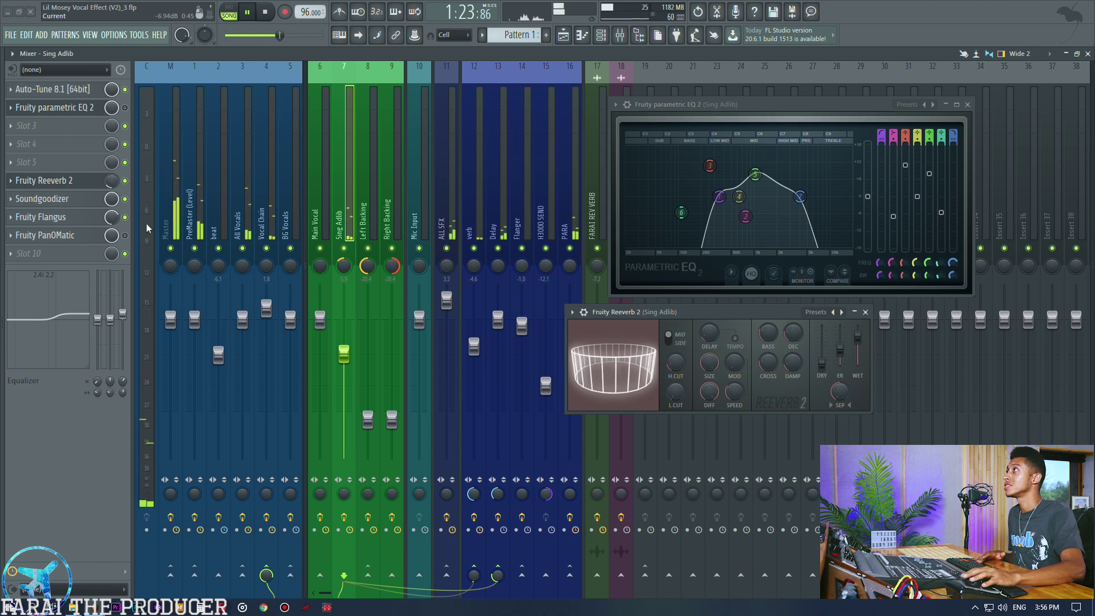
key(space)
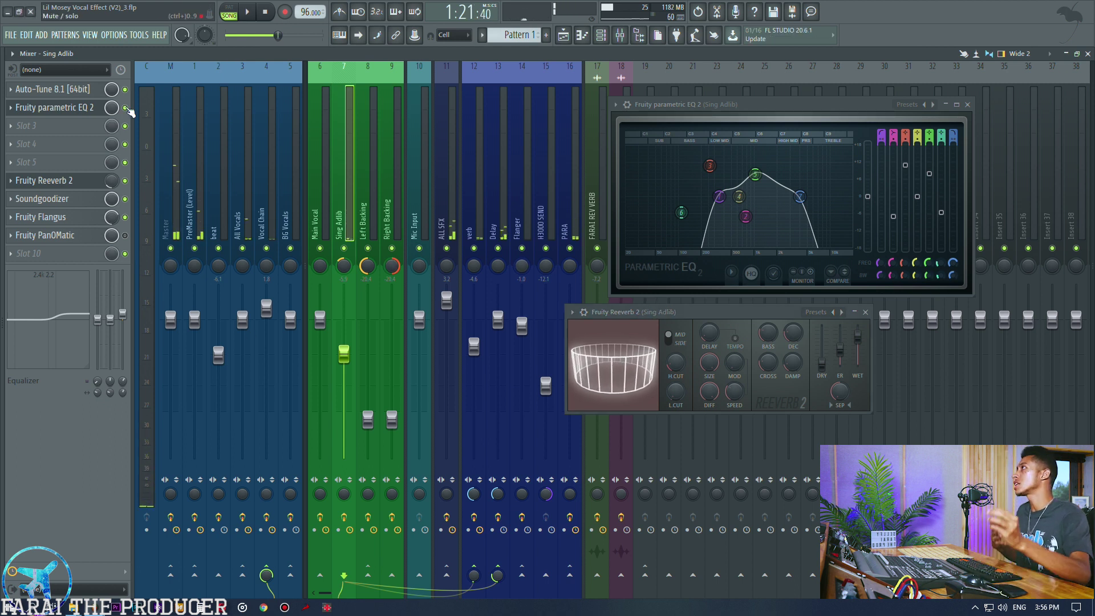
- Open the Soundgoodizer, Flangus and PanOMatic on insert 7, then close all three windows
click(80, 199)
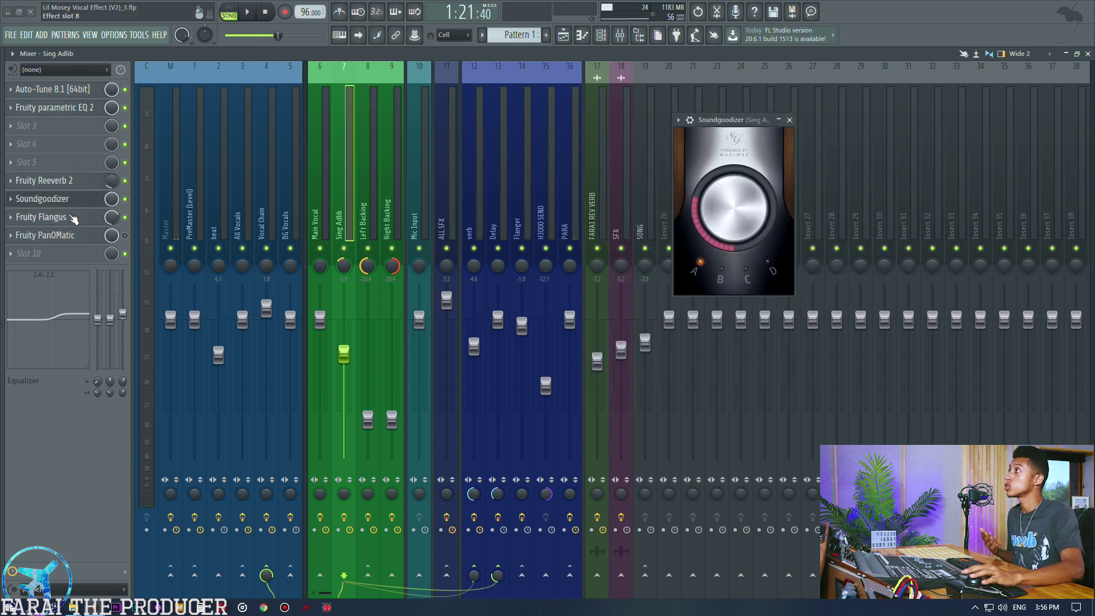
click(73, 217)
click(63, 235)
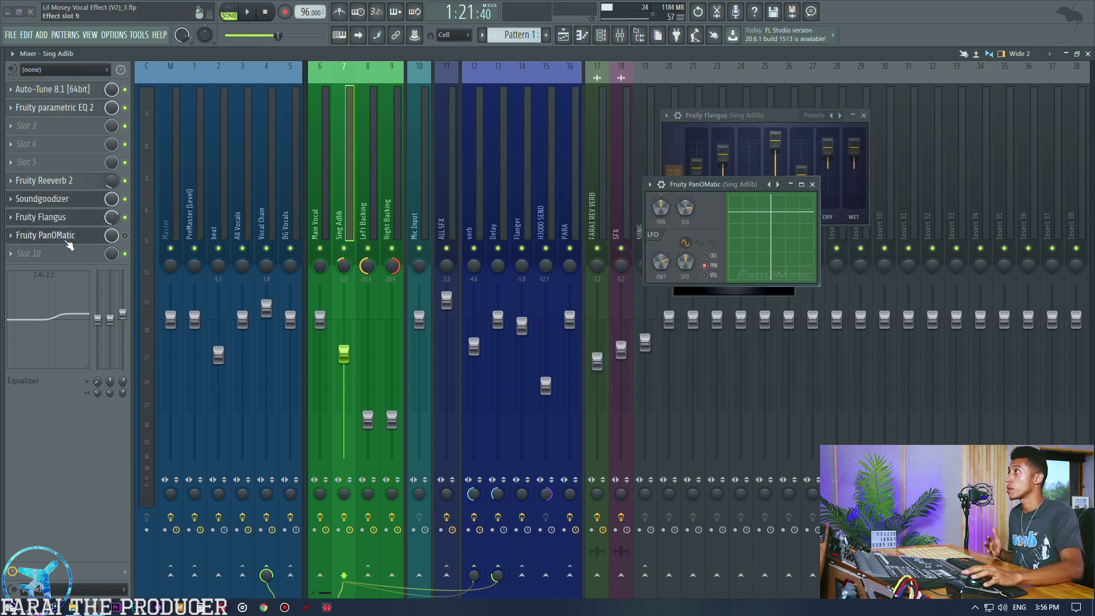
click(63, 235)
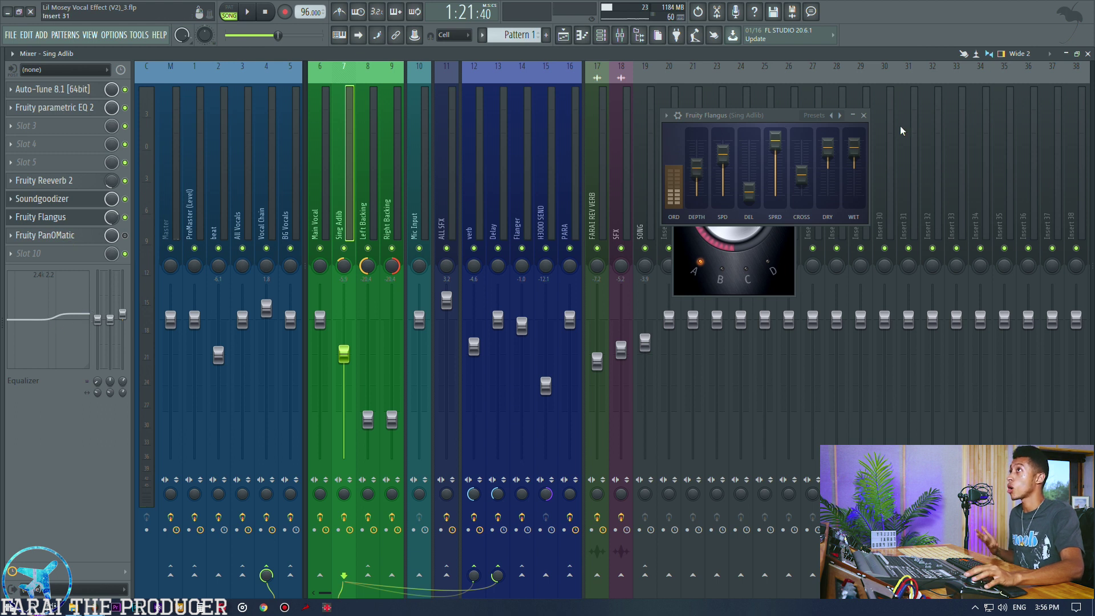
click(865, 116)
click(789, 120)
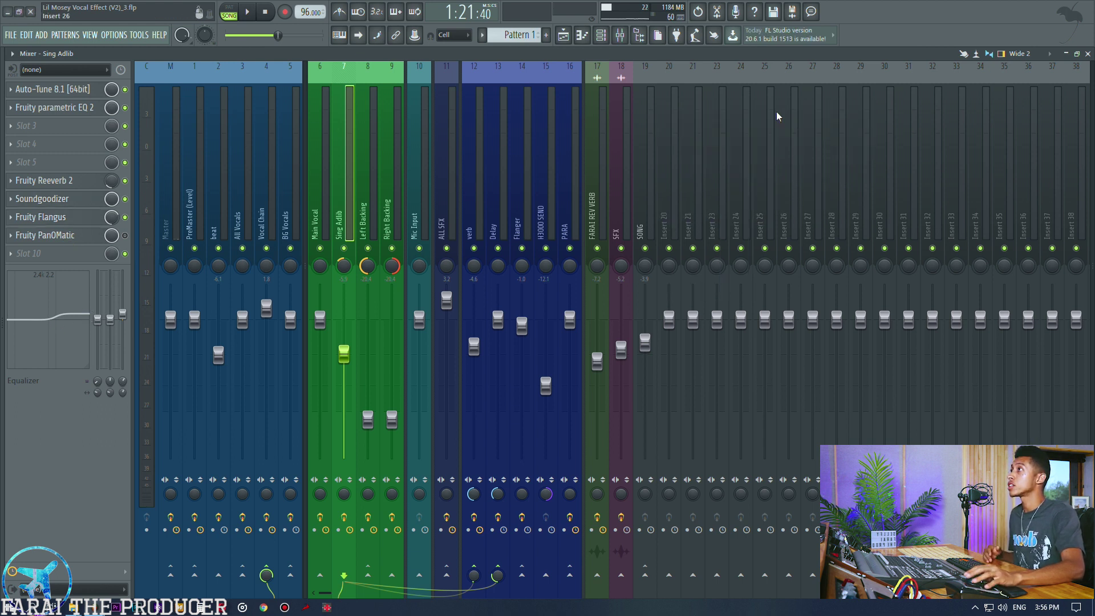
- Inspect the Left Backing insert, then play the left and right backing tracks together in the playlist
click(374, 177)
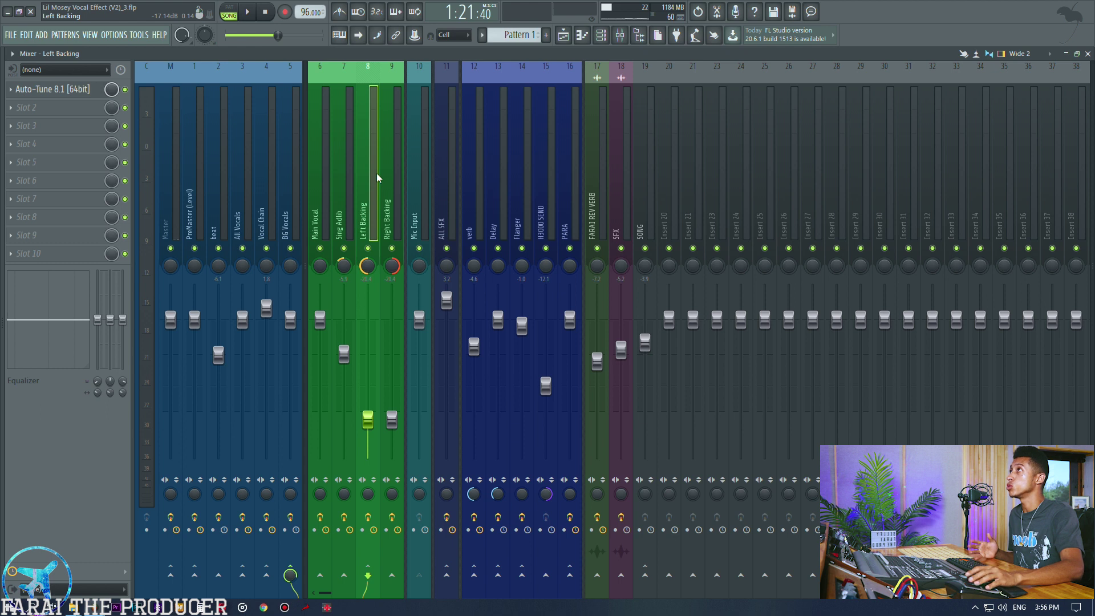
click(563, 35)
ctrl+click(155, 425)
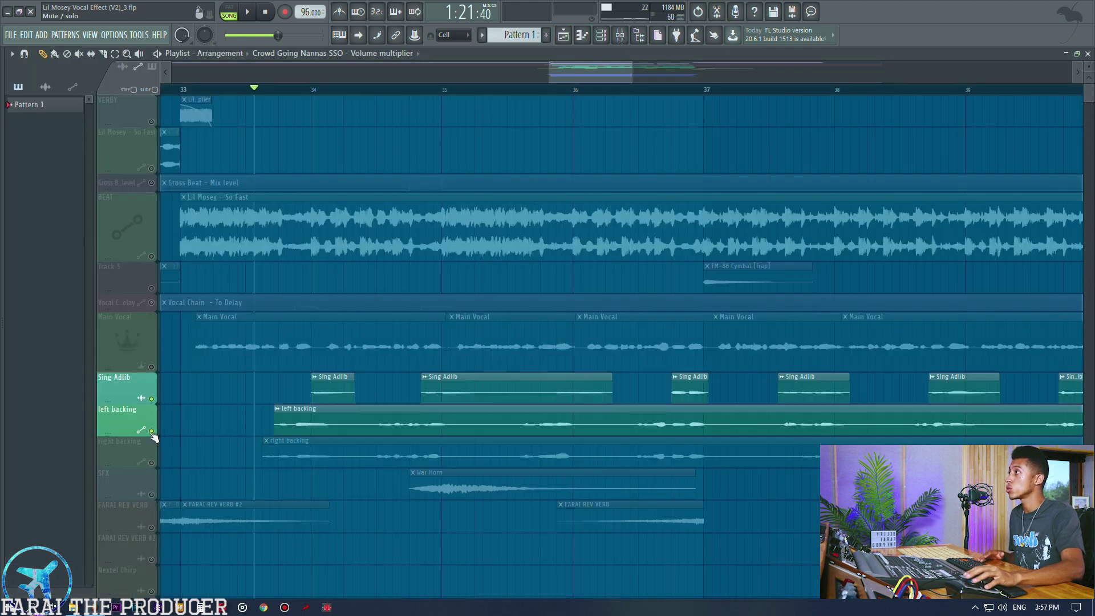
ctrl+click(155, 453)
ctrl+click(156, 393)
key(space)
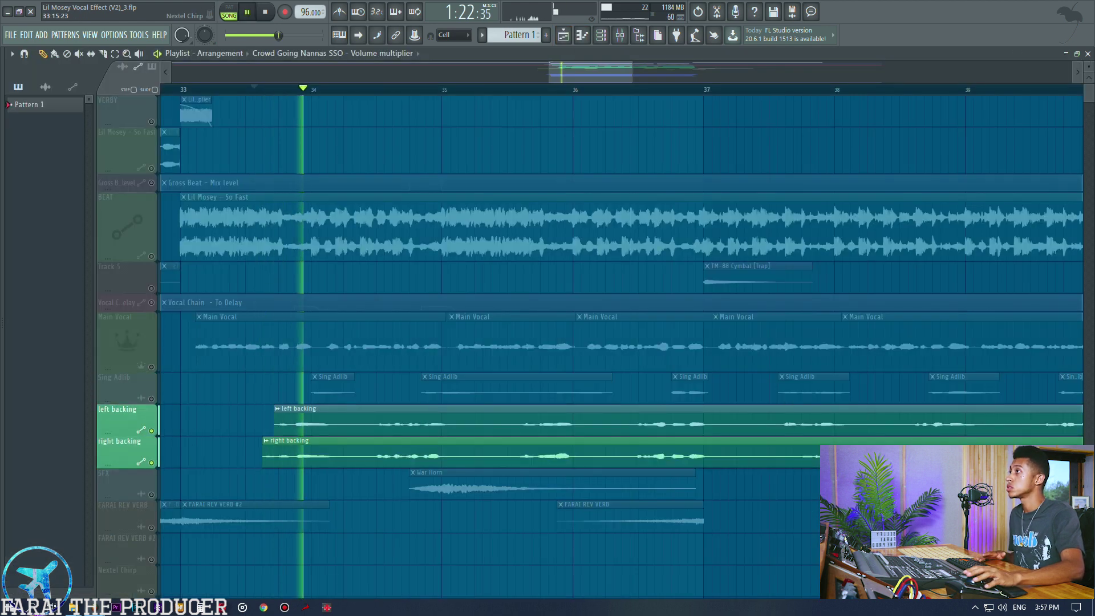
- Check the Right Backing insert's effects, then play the arrangement from about bar 40 and stop
click(620, 34)
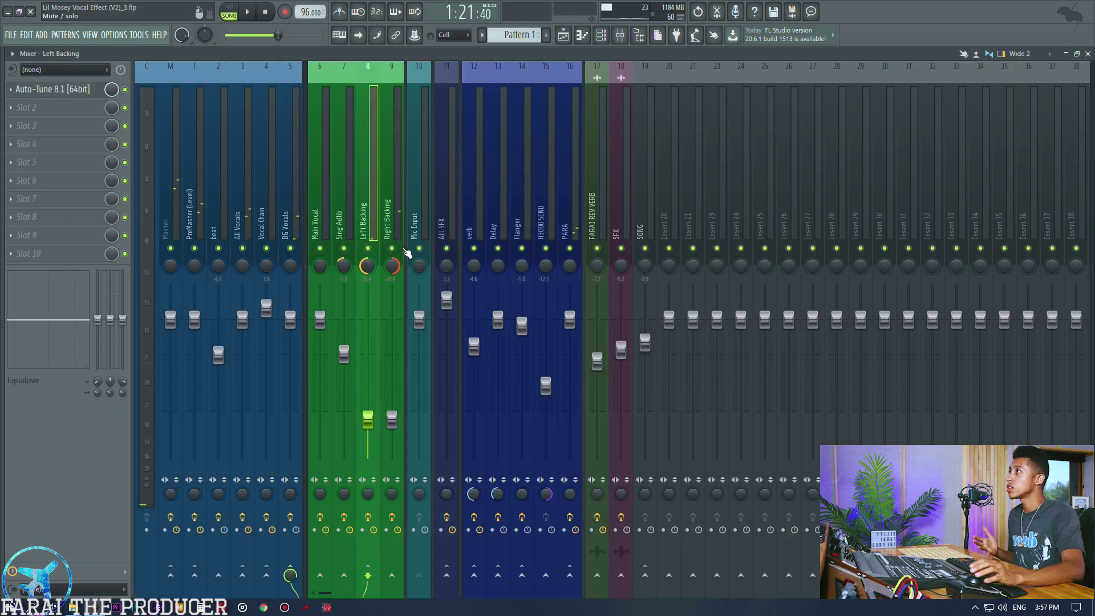
click(395, 145)
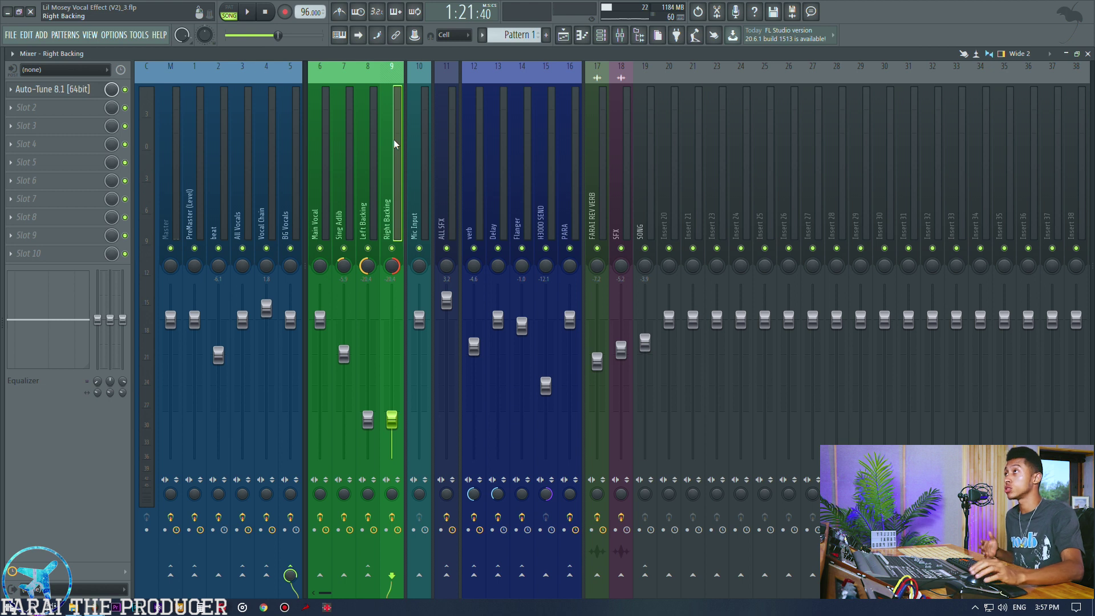
key(F5)
scroll(542, 93, down, 3)
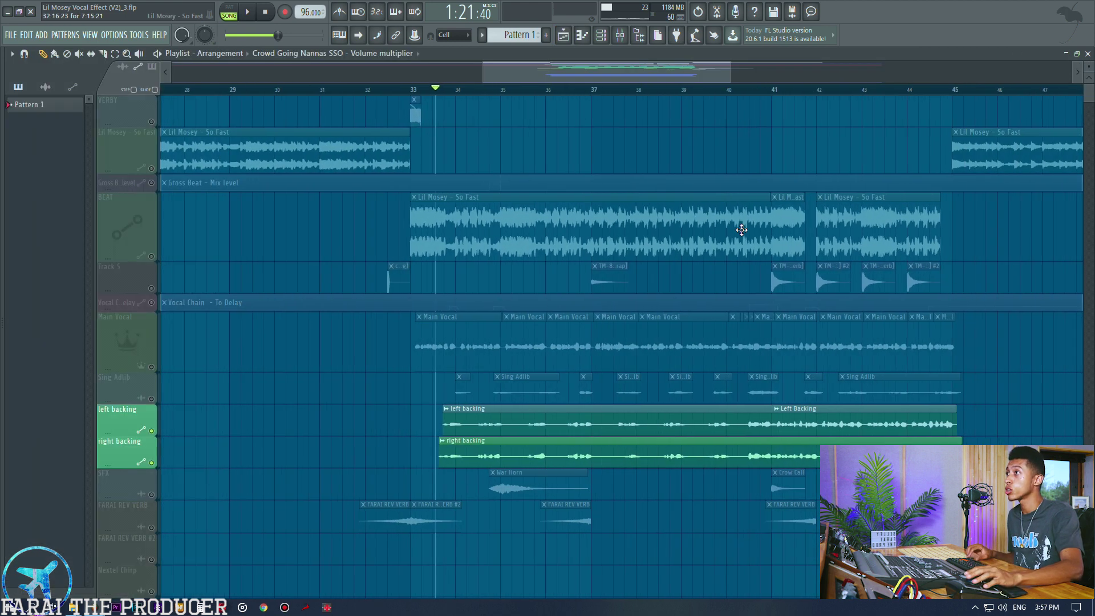
click(733, 89)
scroll(733, 90, up, 2)
drag(634, 74, 660, 74)
key(space)
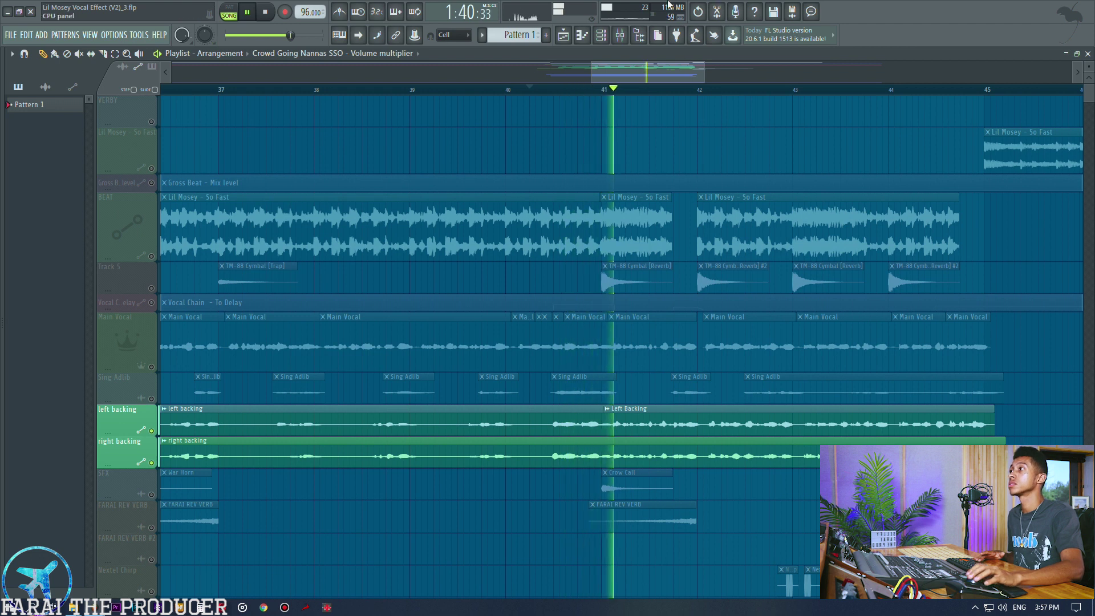
click(629, 36)
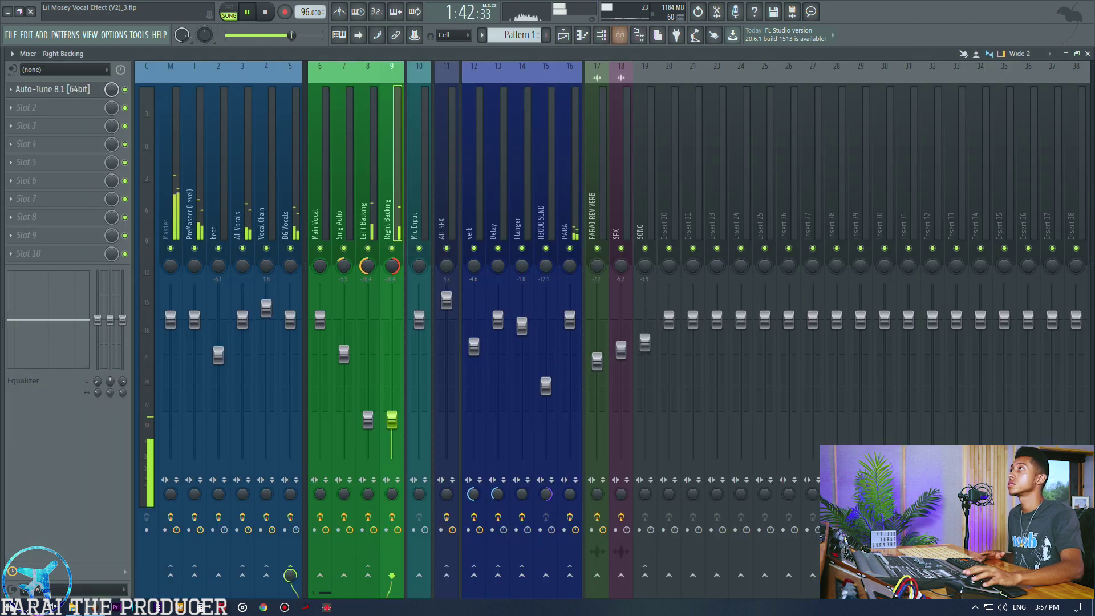
key(space)
- Open and review the Fruity Mega DeEsser on the Vocal Chain insert
click(289, 163)
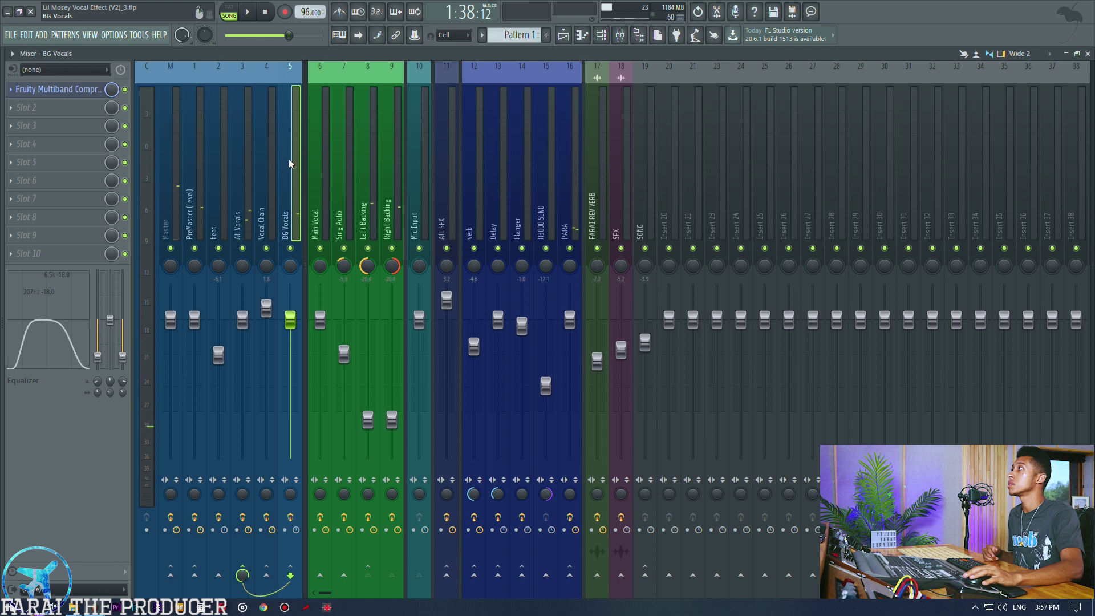
click(265, 172)
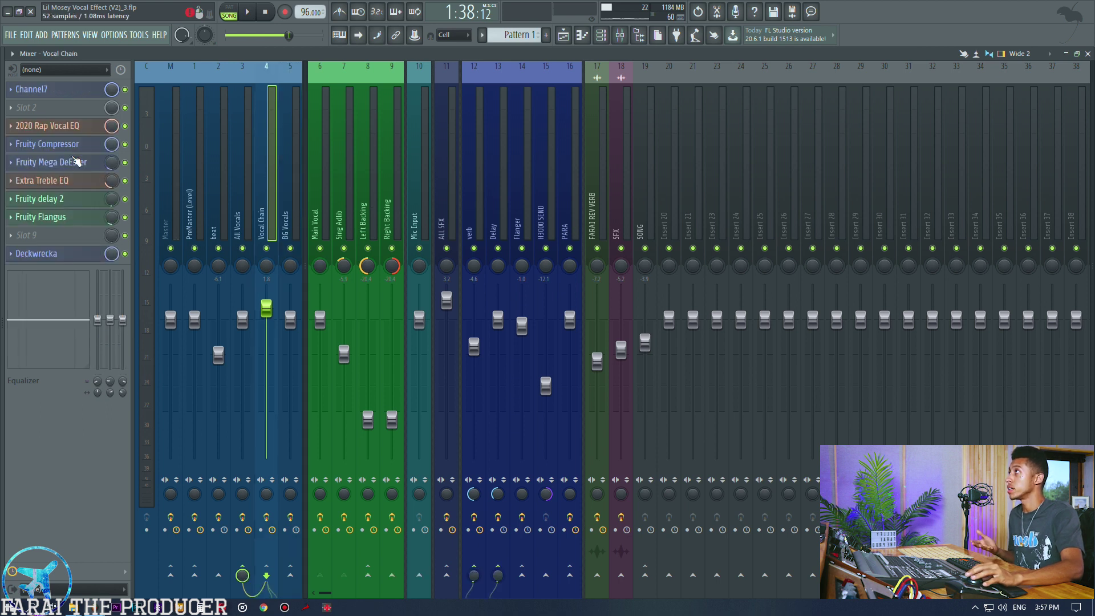
click(78, 166)
click(77, 165)
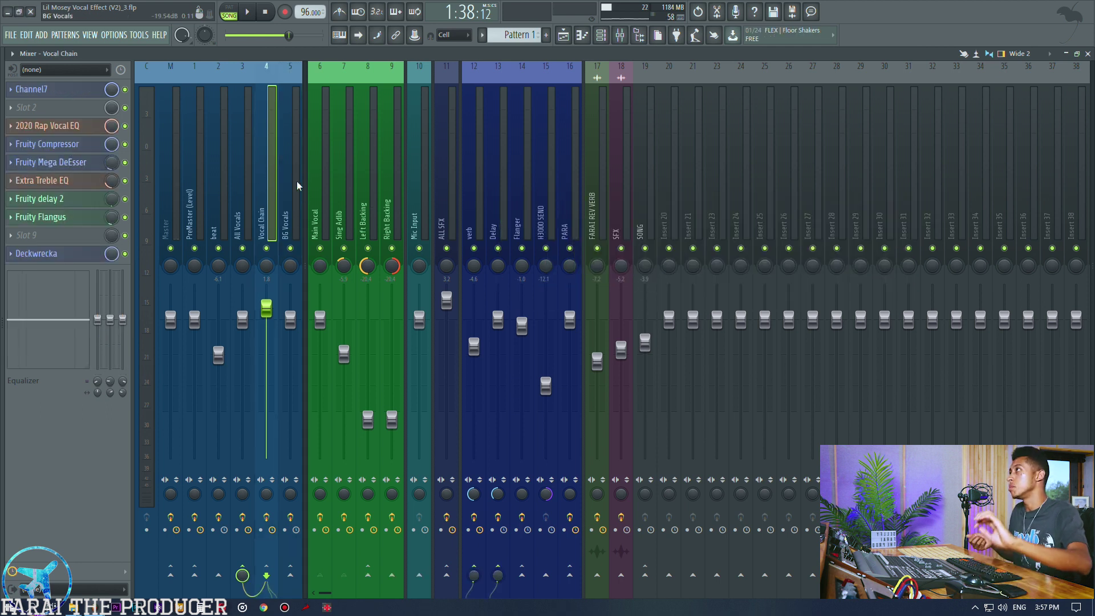
click(86, 162)
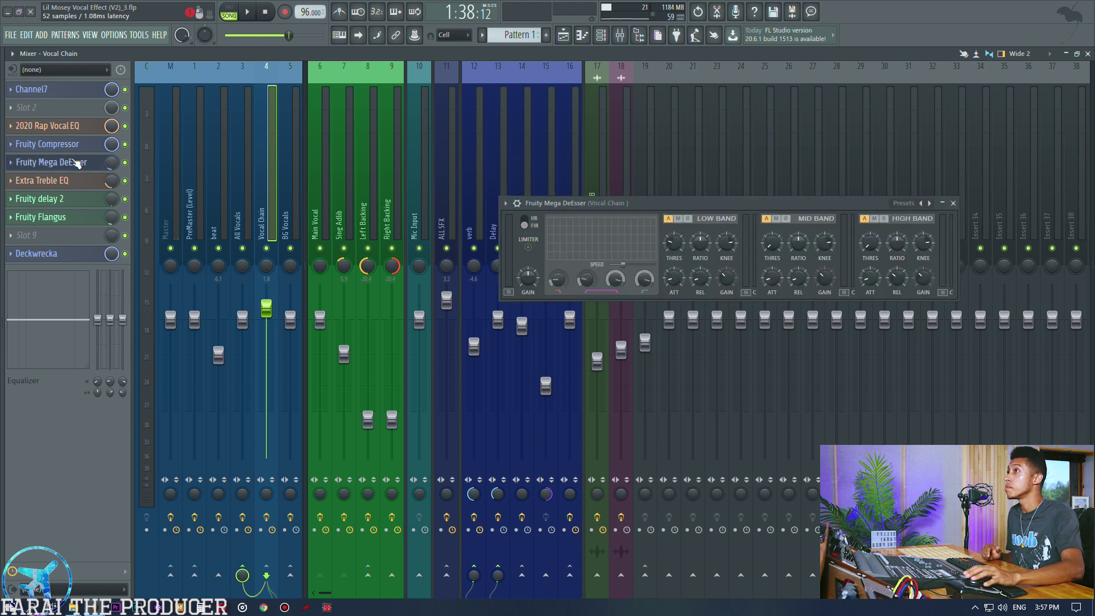
click(953, 203)
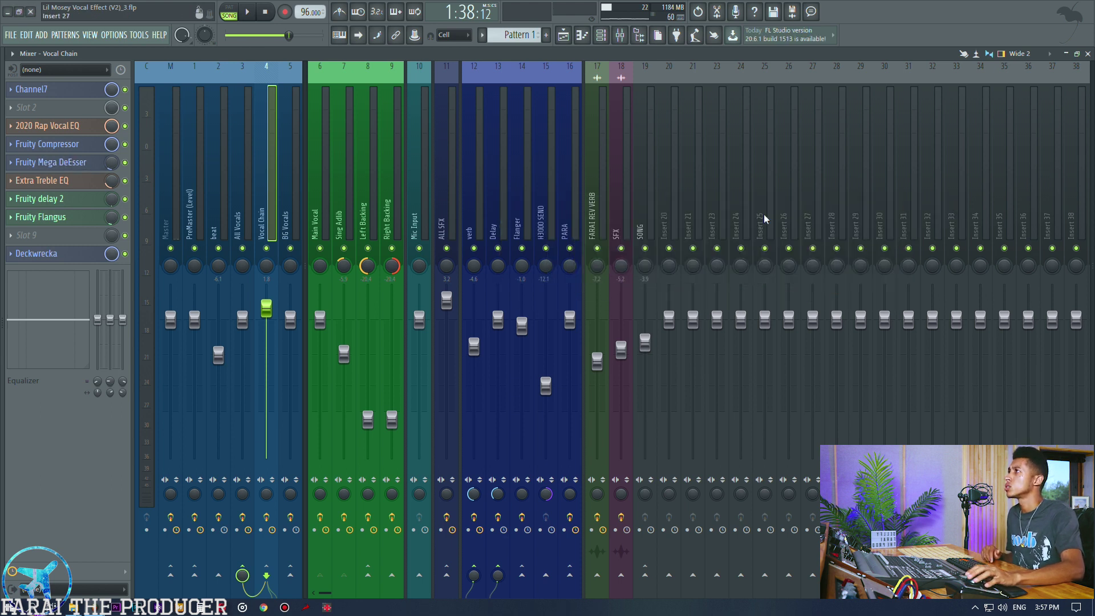
- Review the master's Fruity Limiter, then return to the playlist arrangement
click(341, 181)
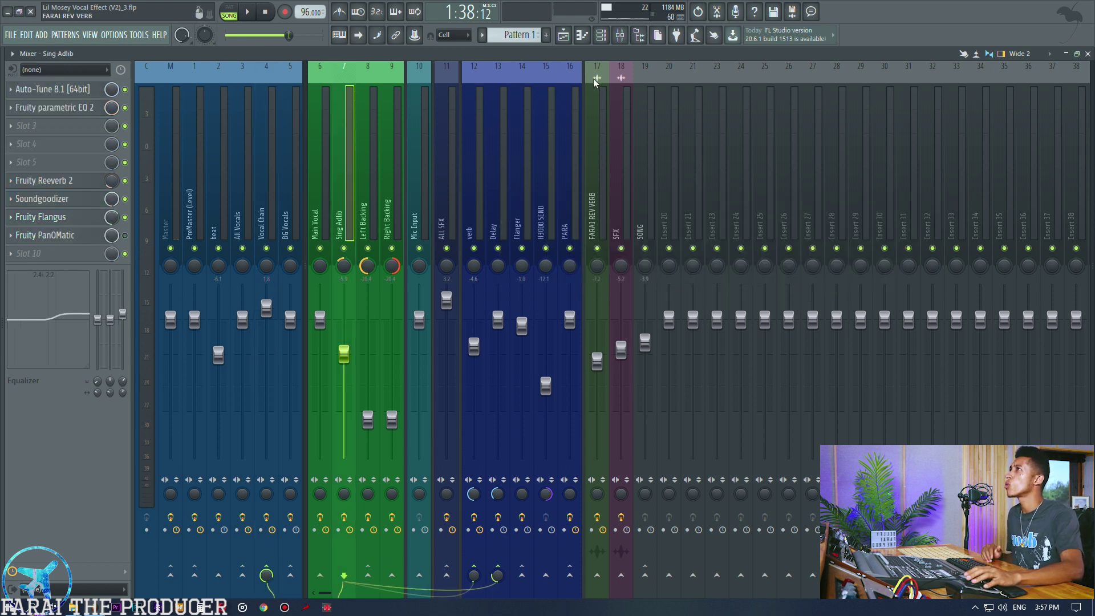
click(173, 211)
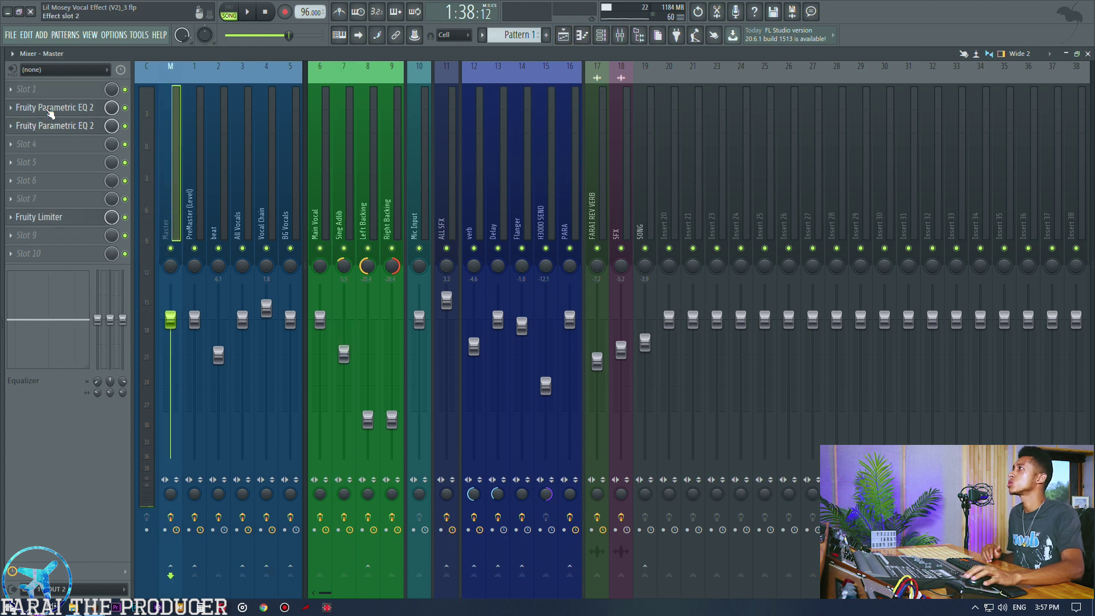
click(64, 221)
drag(753, 271, 582, 153)
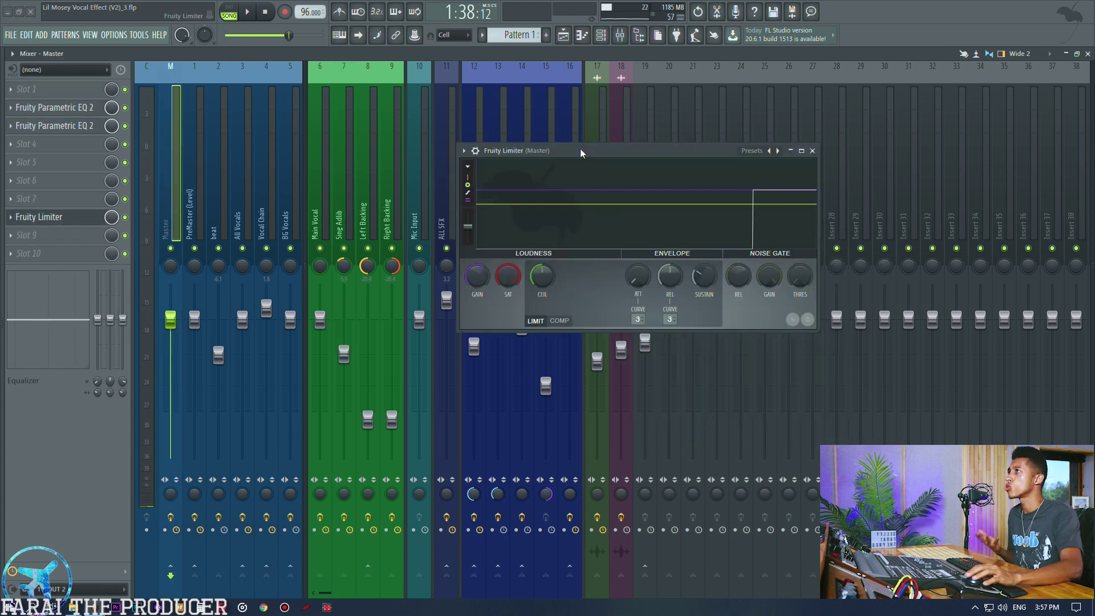
click(812, 150)
click(563, 35)
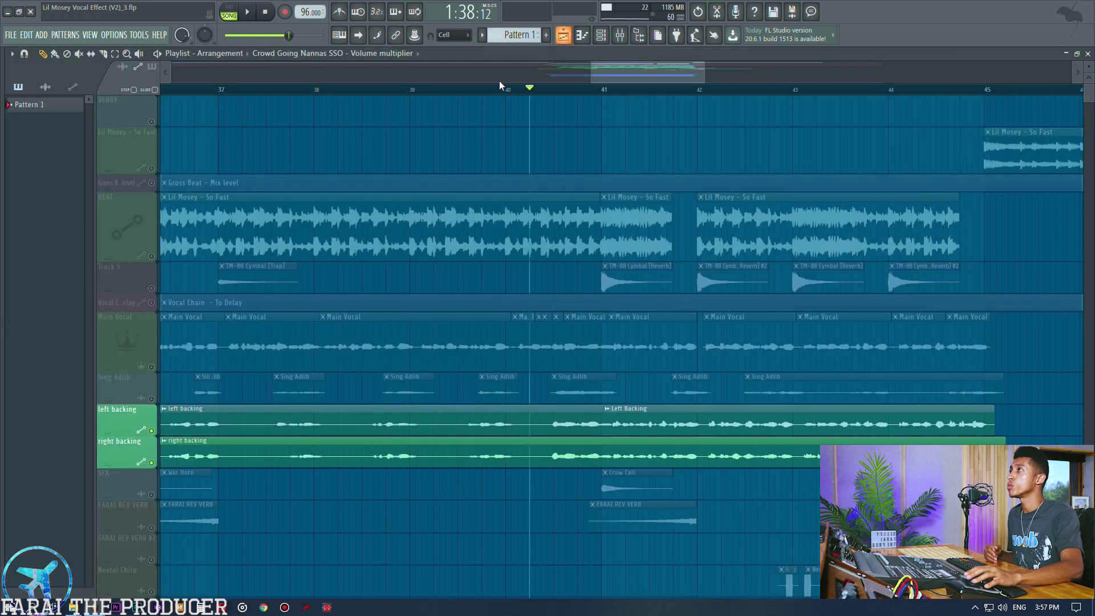
- Zoom the playlist out horizontally to show roughly bars 29 to 61
scroll(494, 91, down, 3)
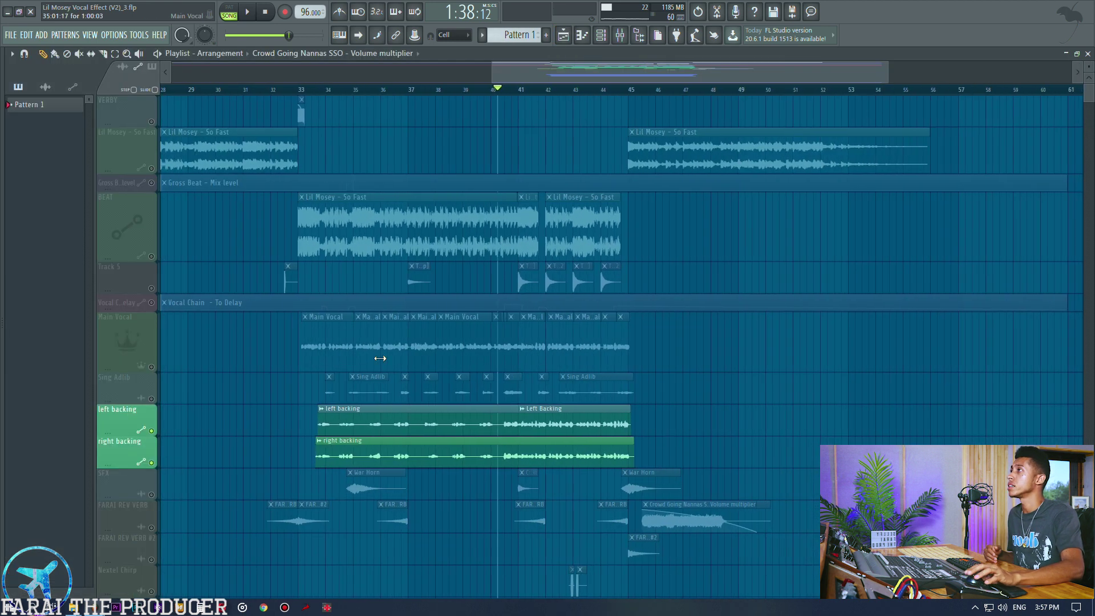